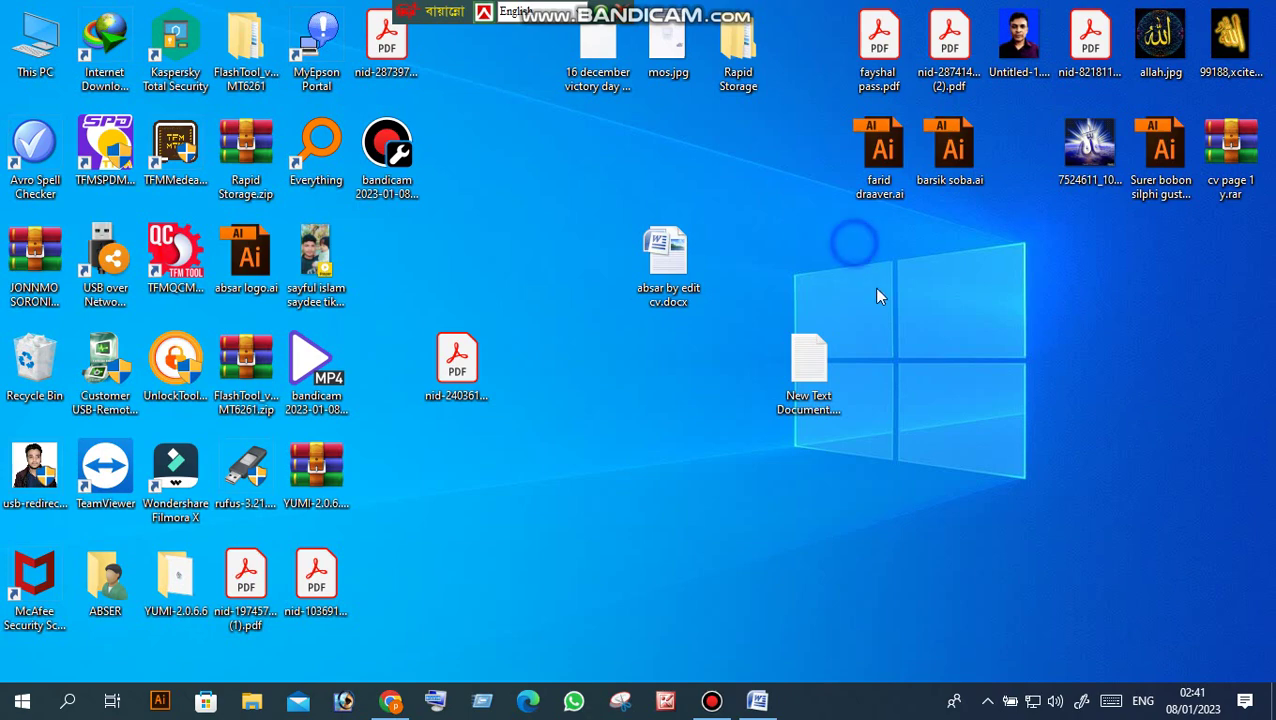
Switch to the open CV document in Word and examine its heading at the start of the first page.
left_click(759, 702)
scroll(730, 480, "down", 1)
scroll(715, 393, "up", 10)
scroll(706, 393, "up", 4)
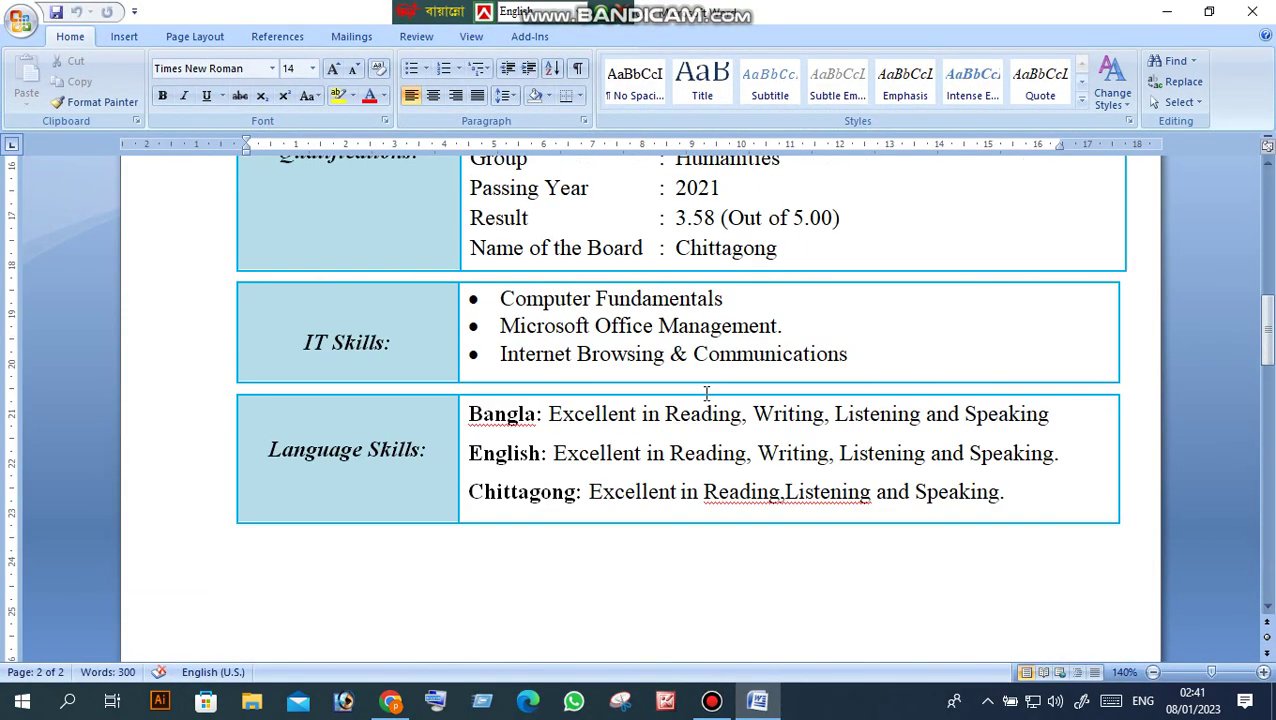
scroll(706, 393, "up", 13)
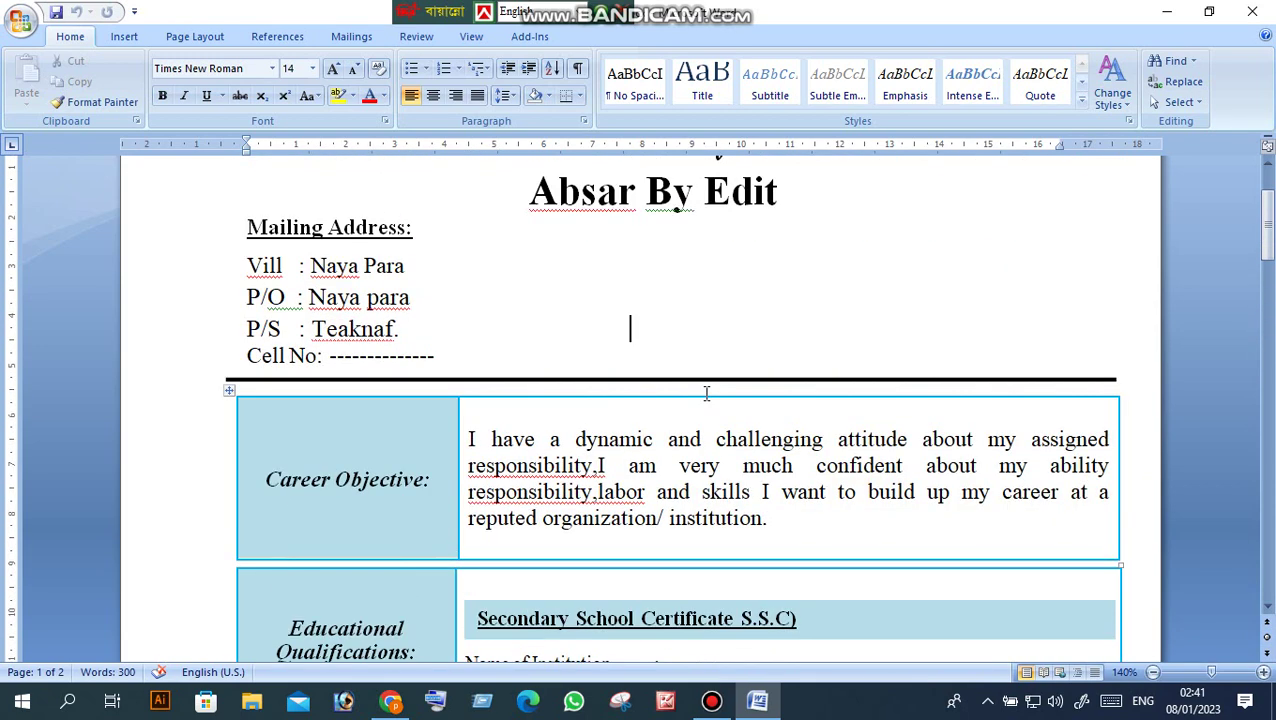
scroll(706, 393, "up", 2)
left_click_drag(574, 262, 868, 370)
left_click(600, 395)
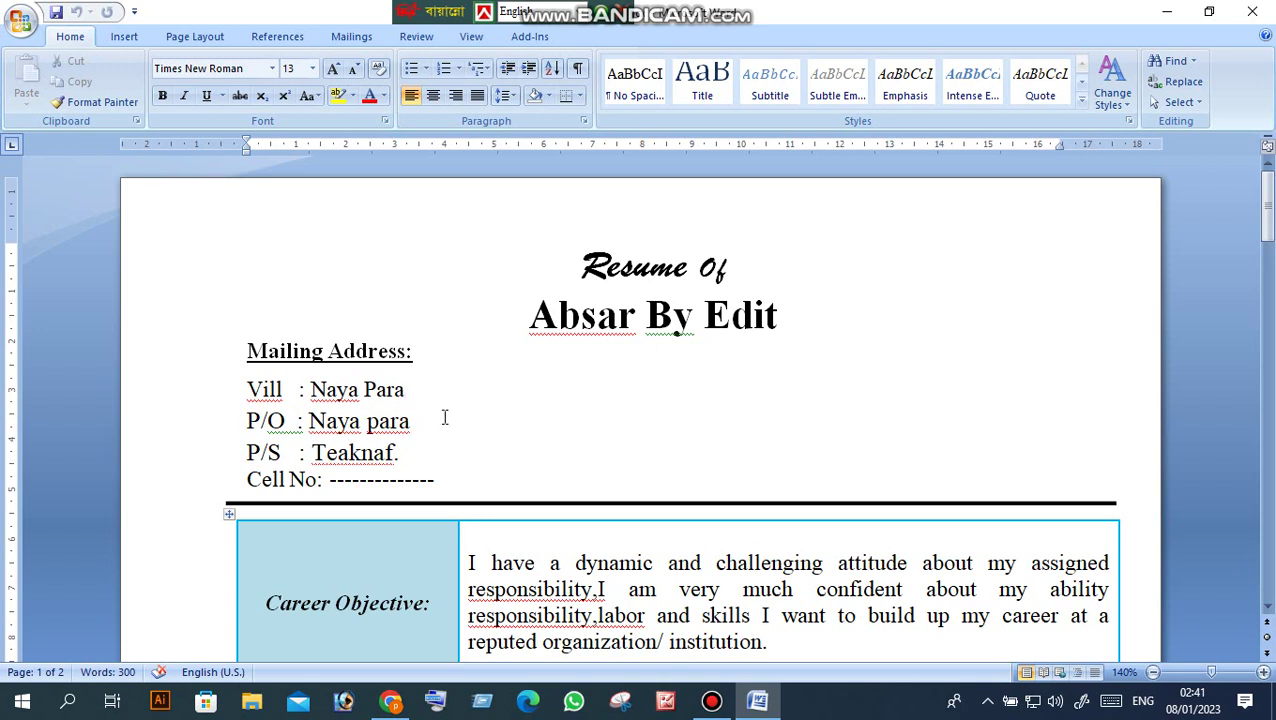
Examine the layout of the CV sections from Career Objective down to Personal History.
scroll(445, 417, "down", 5)
scroll(453, 417, "down", 3)
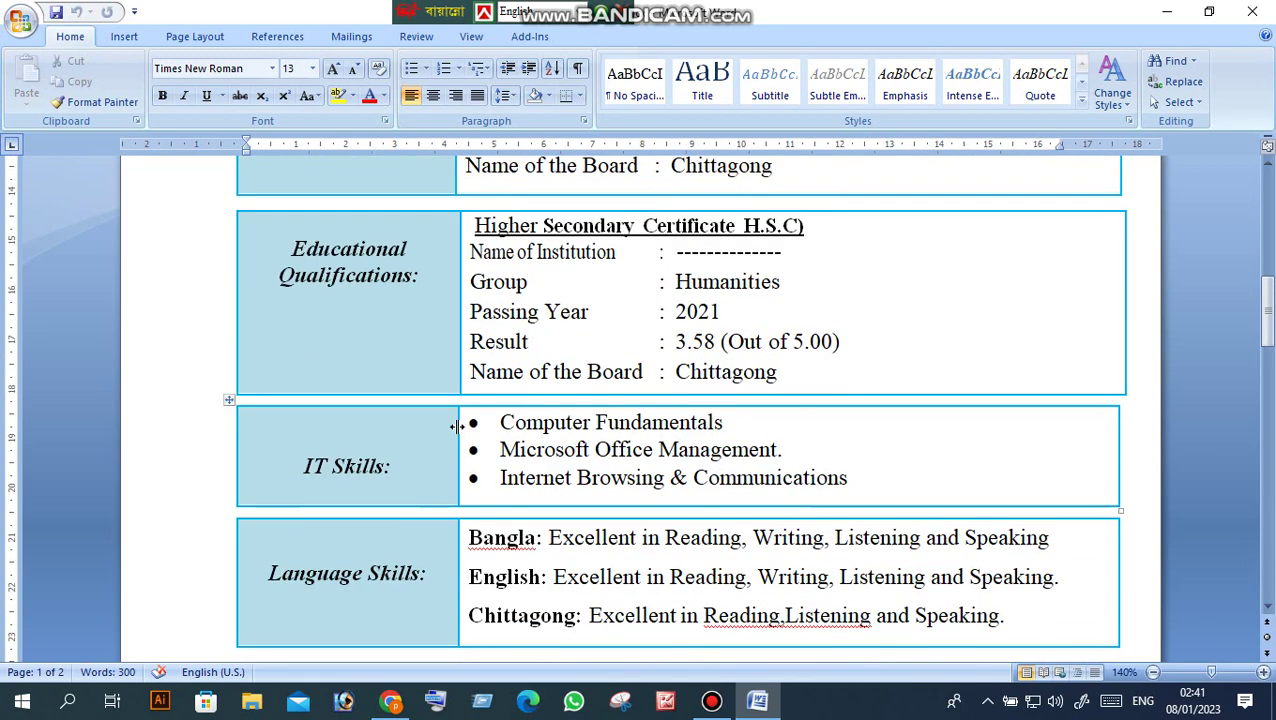
scroll(567, 524, "down", 10)
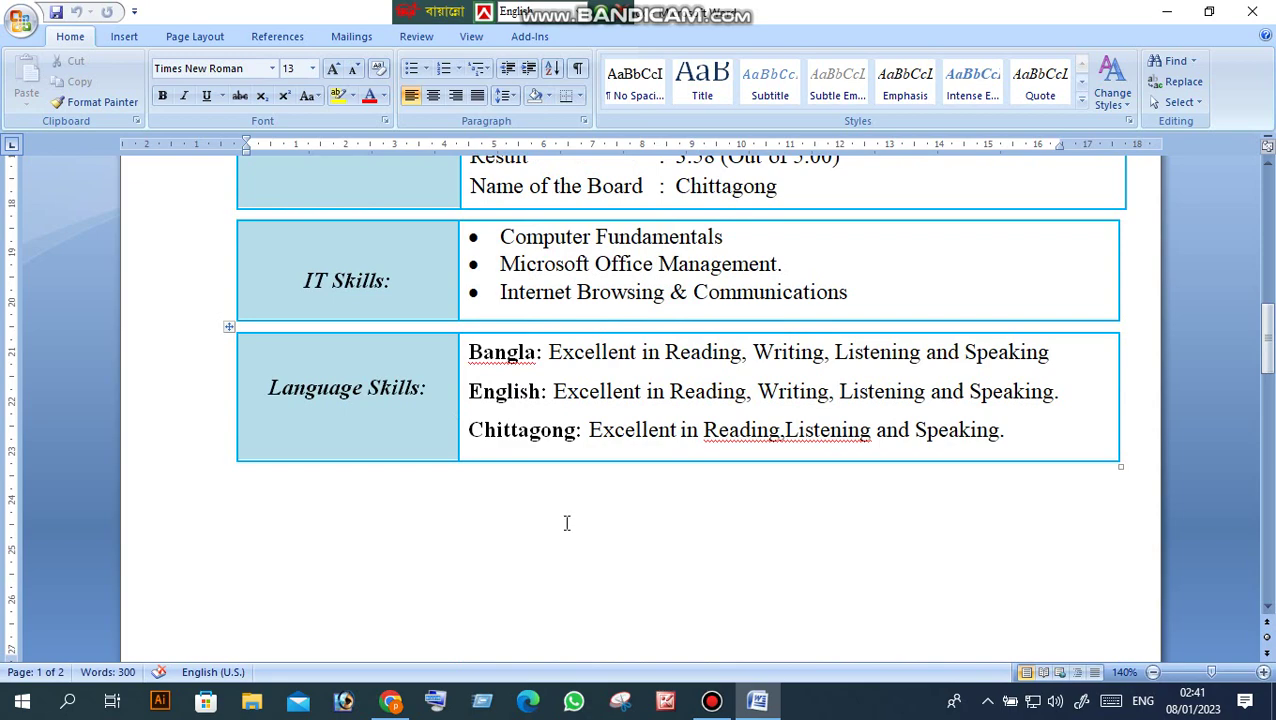
scroll(567, 524, "down", 9)
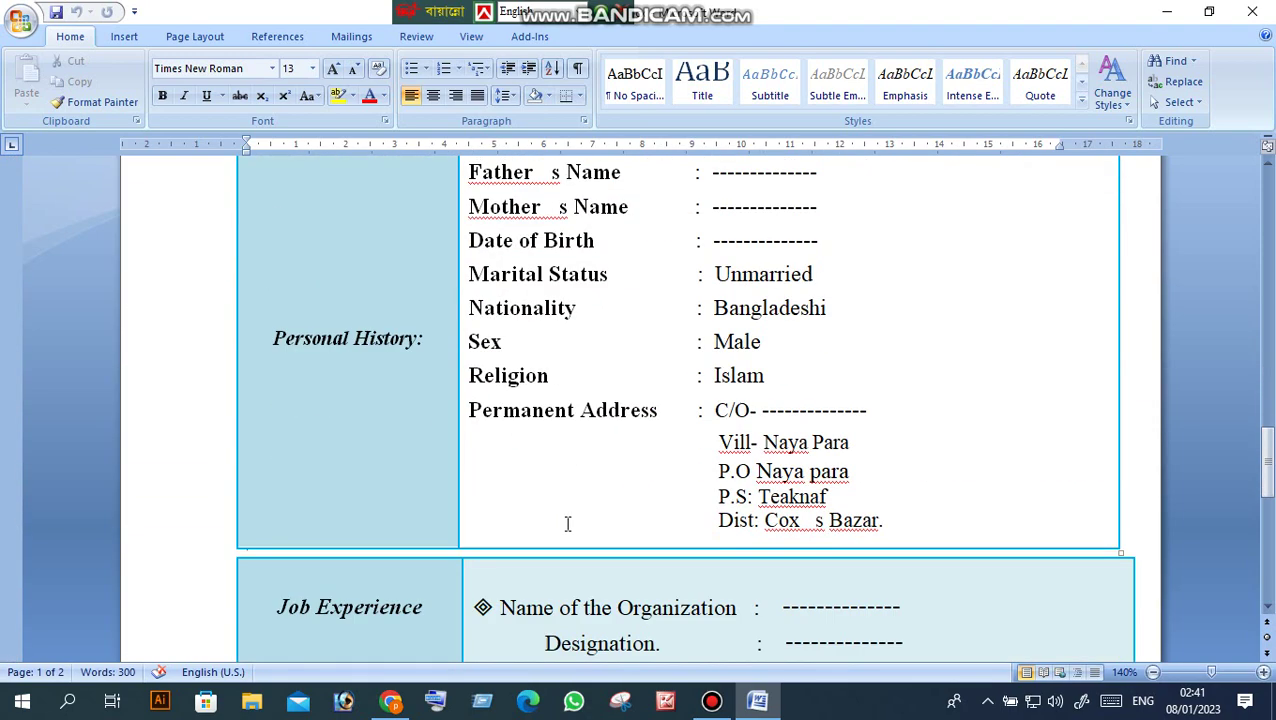
scroll(567, 524, "up", 5)
scroll(568, 526, "up", 15)
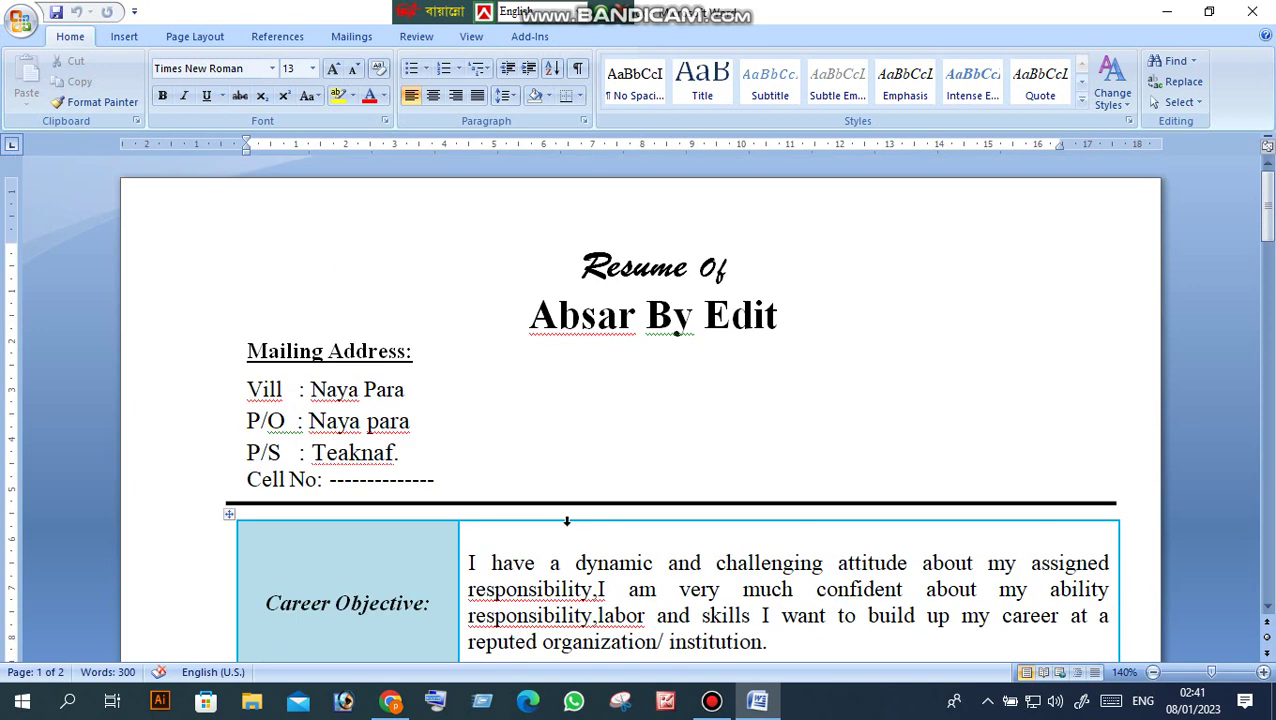
Examine the Career Objective and the S.S.C and H.S.C Educational Qualifications sections.
scroll(567, 521, "down", 2)
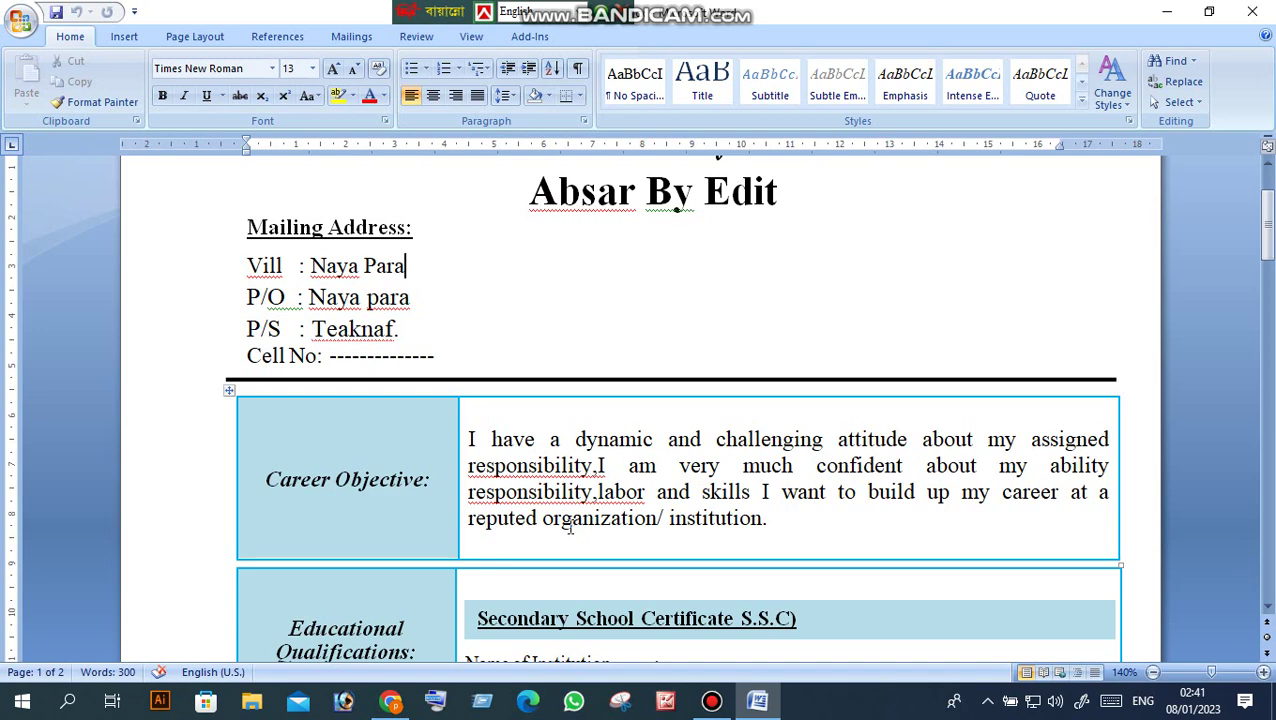
scroll(571, 528, "down", 4)
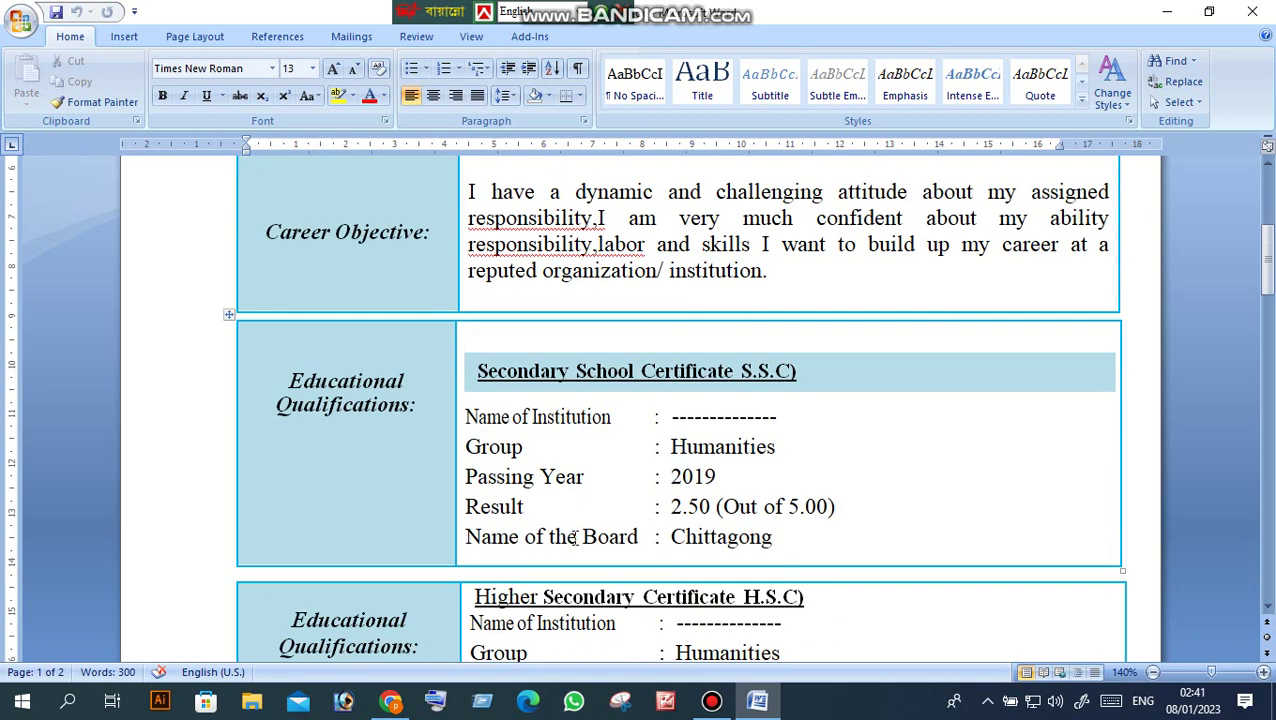
scroll(575, 537, "down", 3)
scroll(576, 540, "down", 8)
scroll(576, 540, "up", 8)
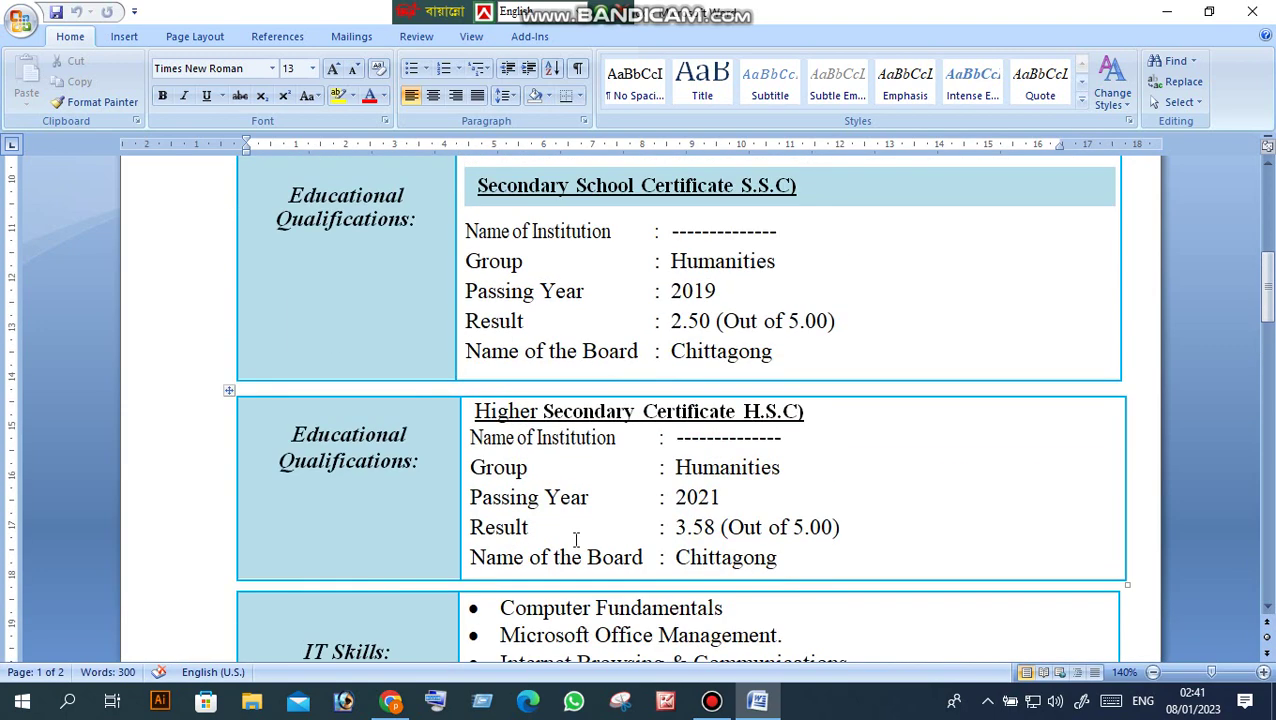
scroll(576, 541, "up", 8)
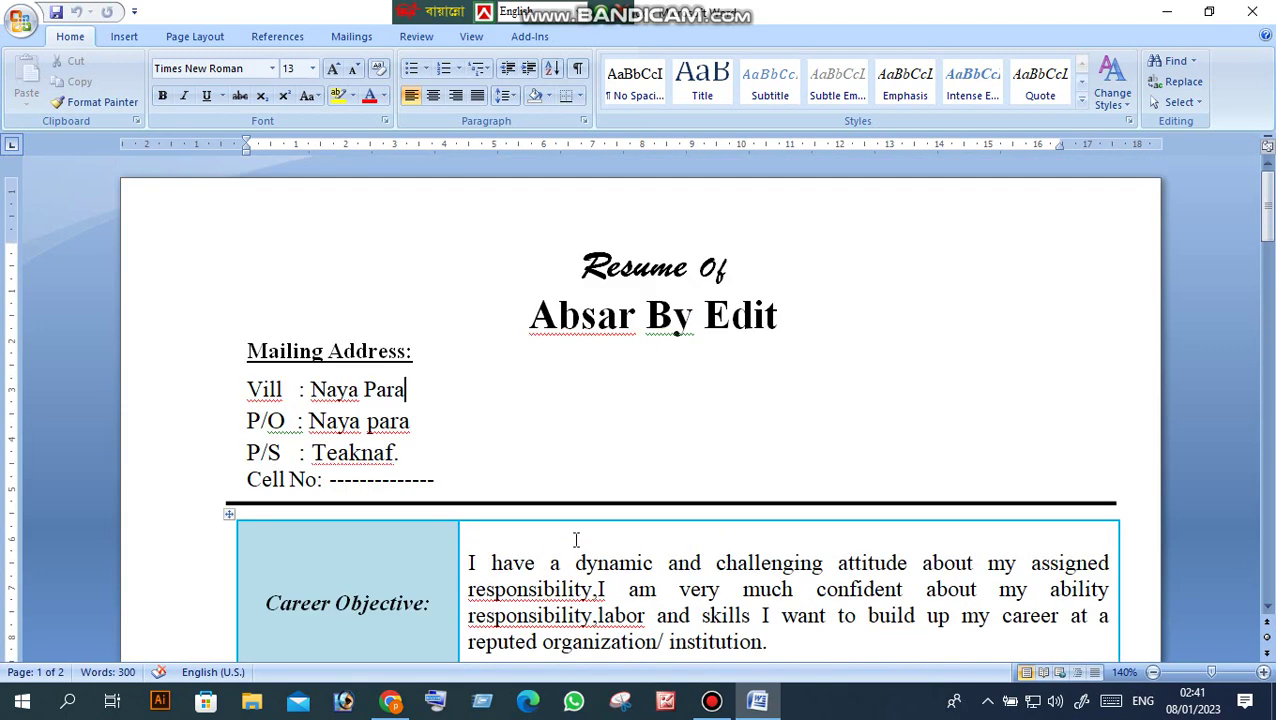
Look through both pages of the CV down to the Job Experience and References sections.
scroll(576, 541, "down", 8)
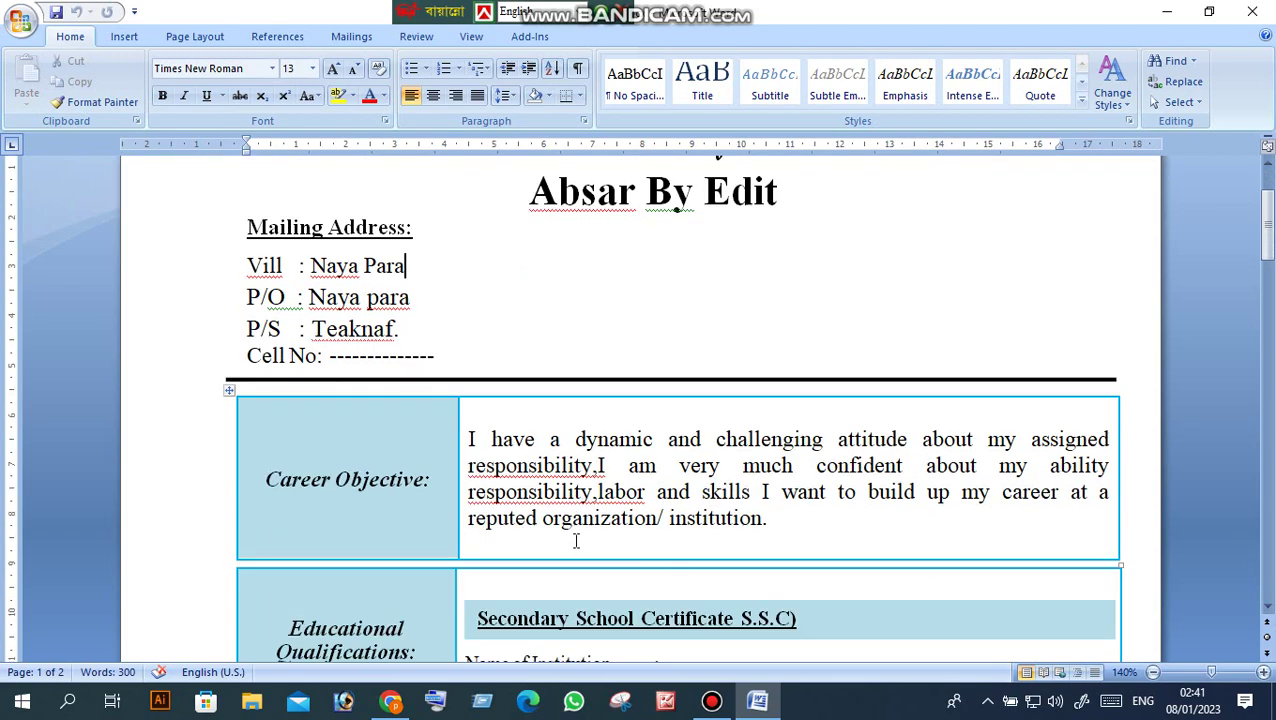
scroll(576, 540, "down", 3)
scroll(576, 540, "up", 6)
scroll(576, 540, "down", 10)
scroll(576, 540, "down", 8)
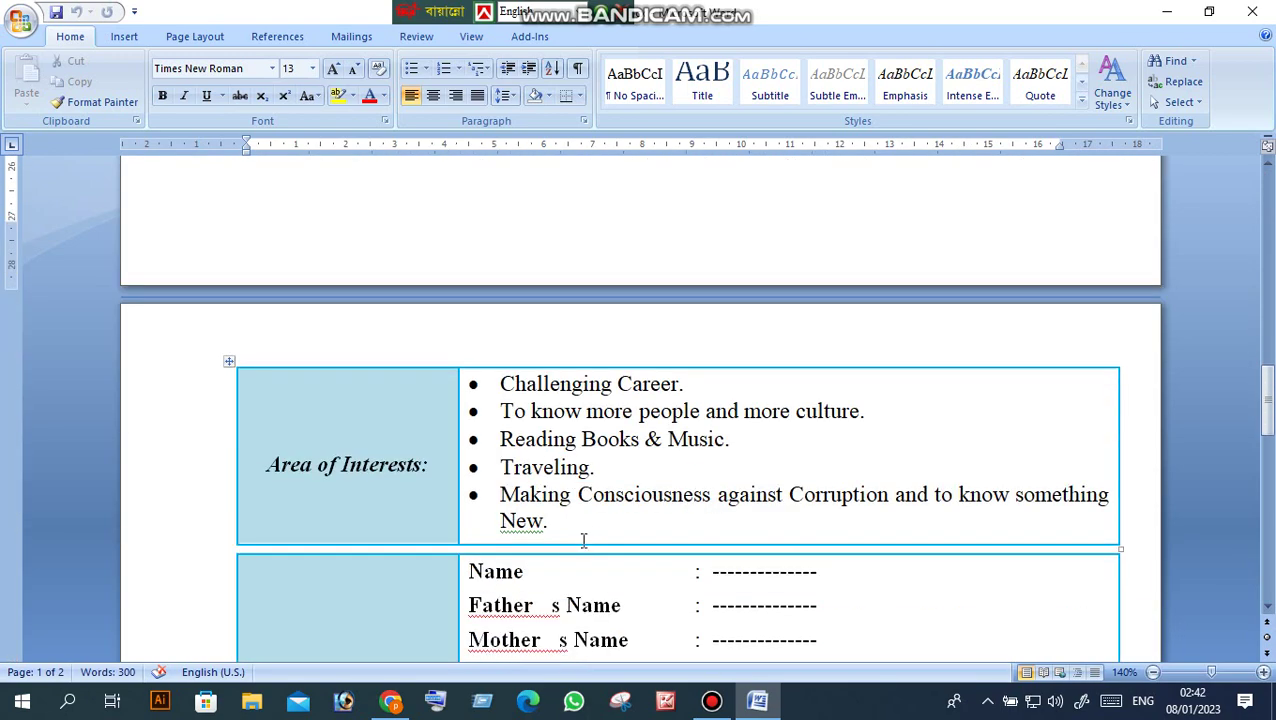
scroll(586, 541, "down", 10)
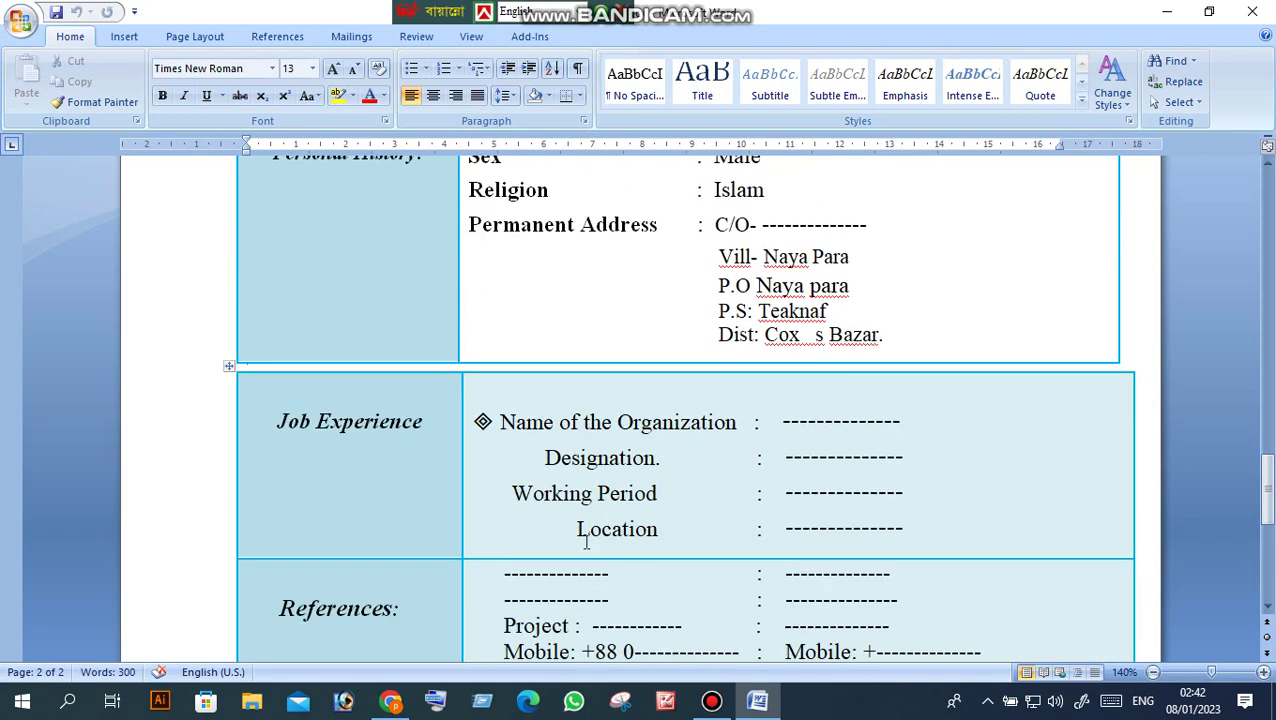
scroll(586, 542, "up", 12)
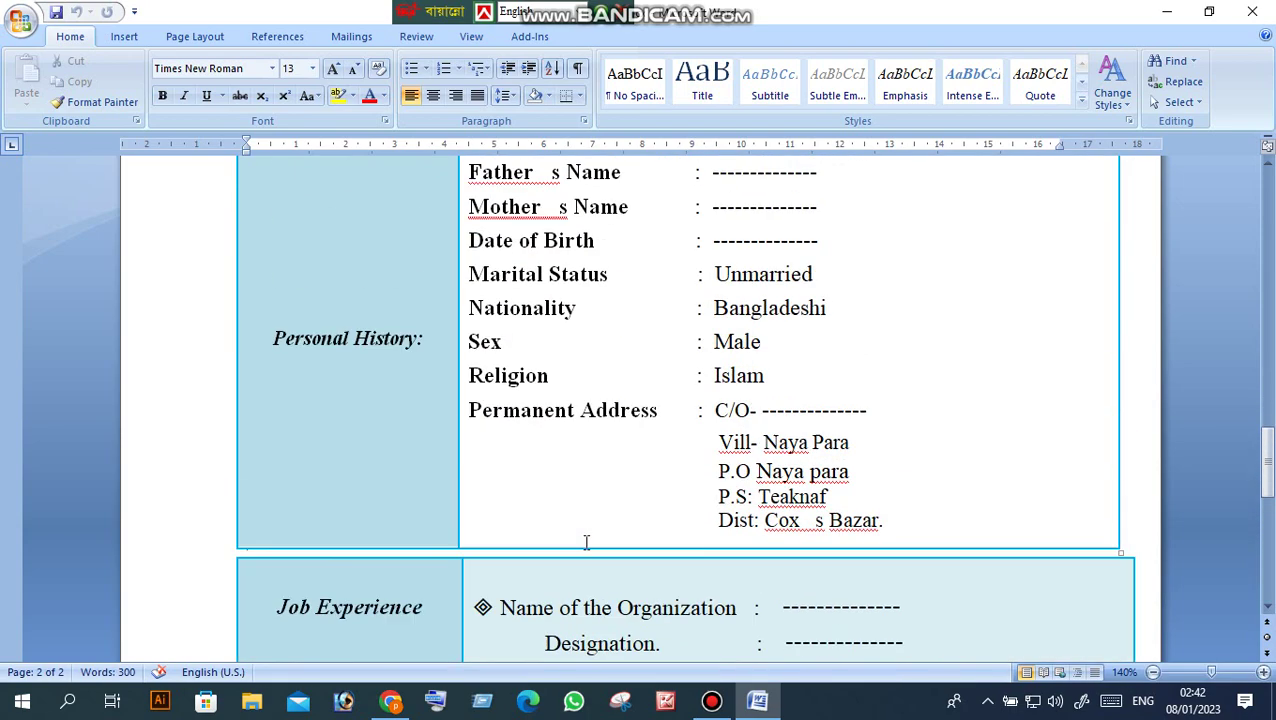
scroll(586, 542, "up", 5)
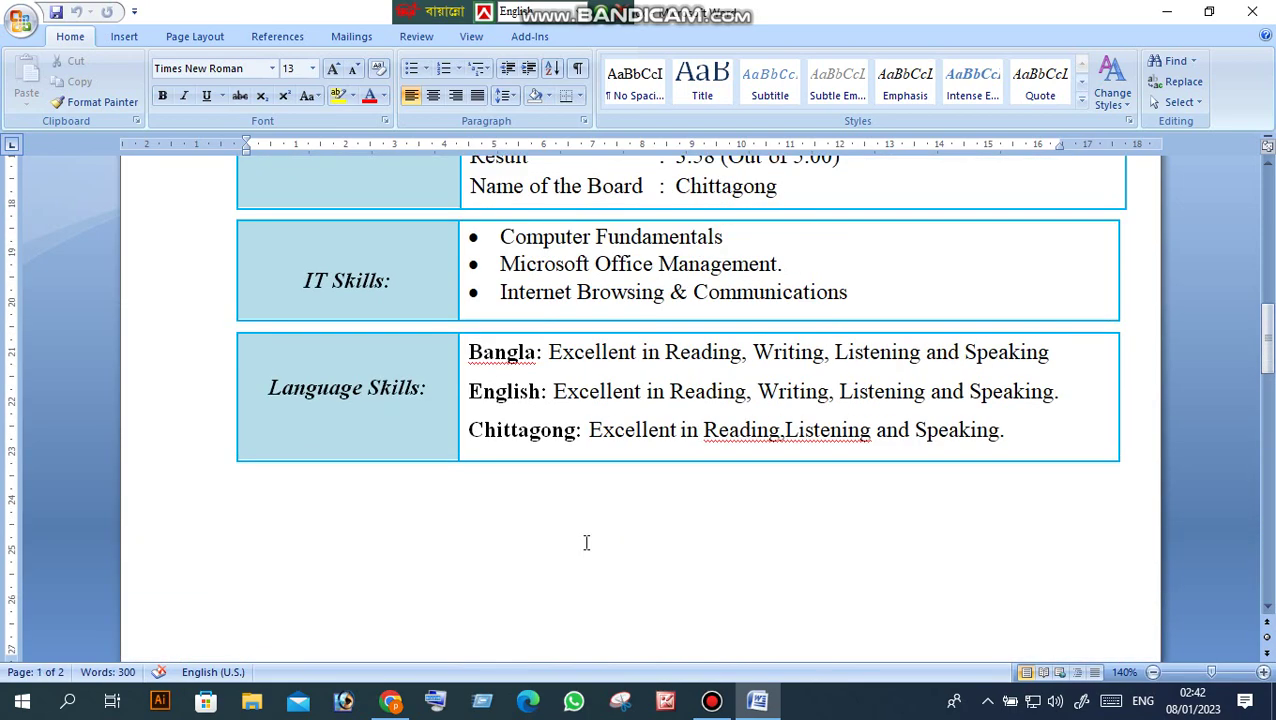
scroll(586, 542, "up", 3)
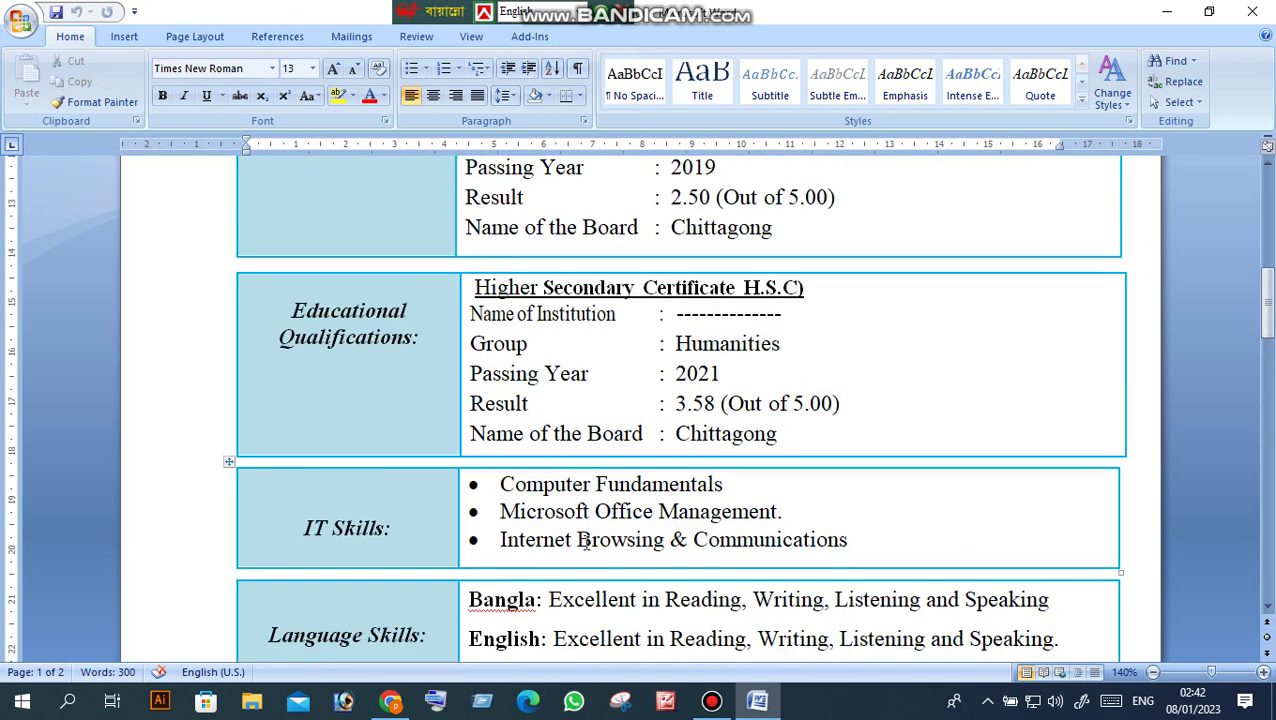
Highlight the Career Objective paragraph to read it, and clear the selection again.
scroll(586, 542, "up", 8)
left_click_drag(766, 524, 480, 441)
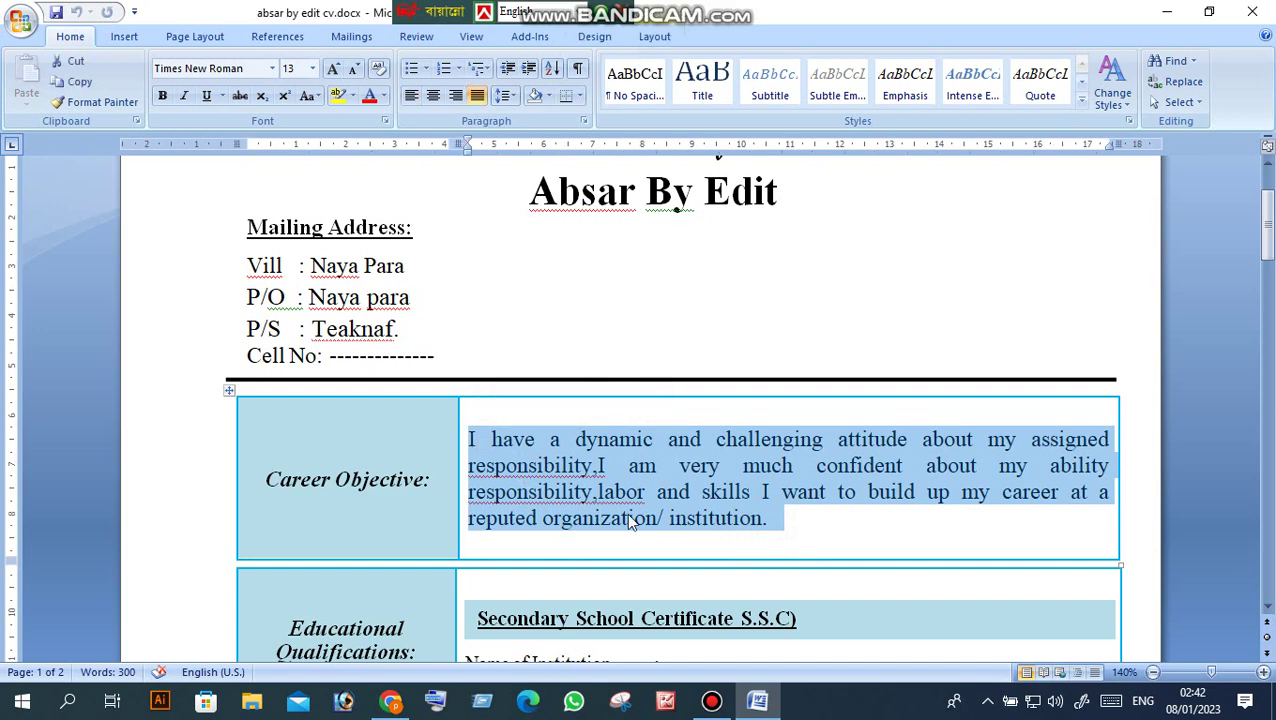
left_click_drag(790, 530, 480, 441)
left_click(803, 528)
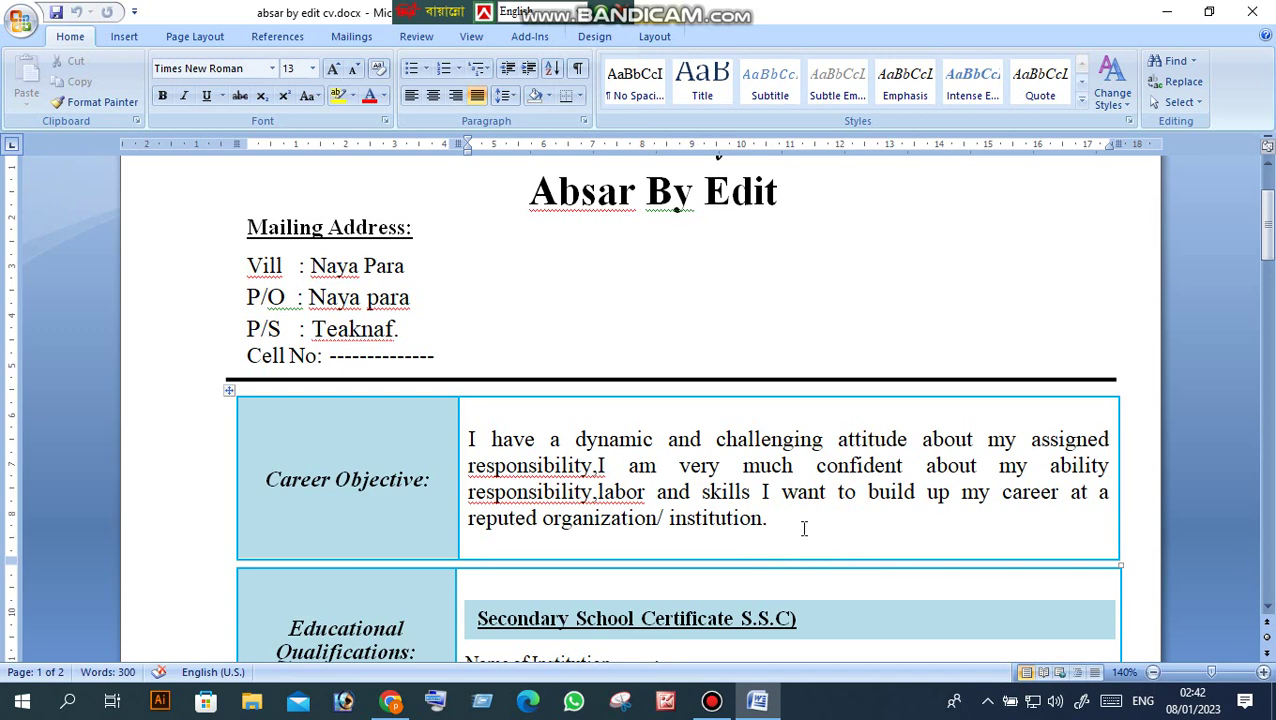
scroll(795, 525, "up", 3)
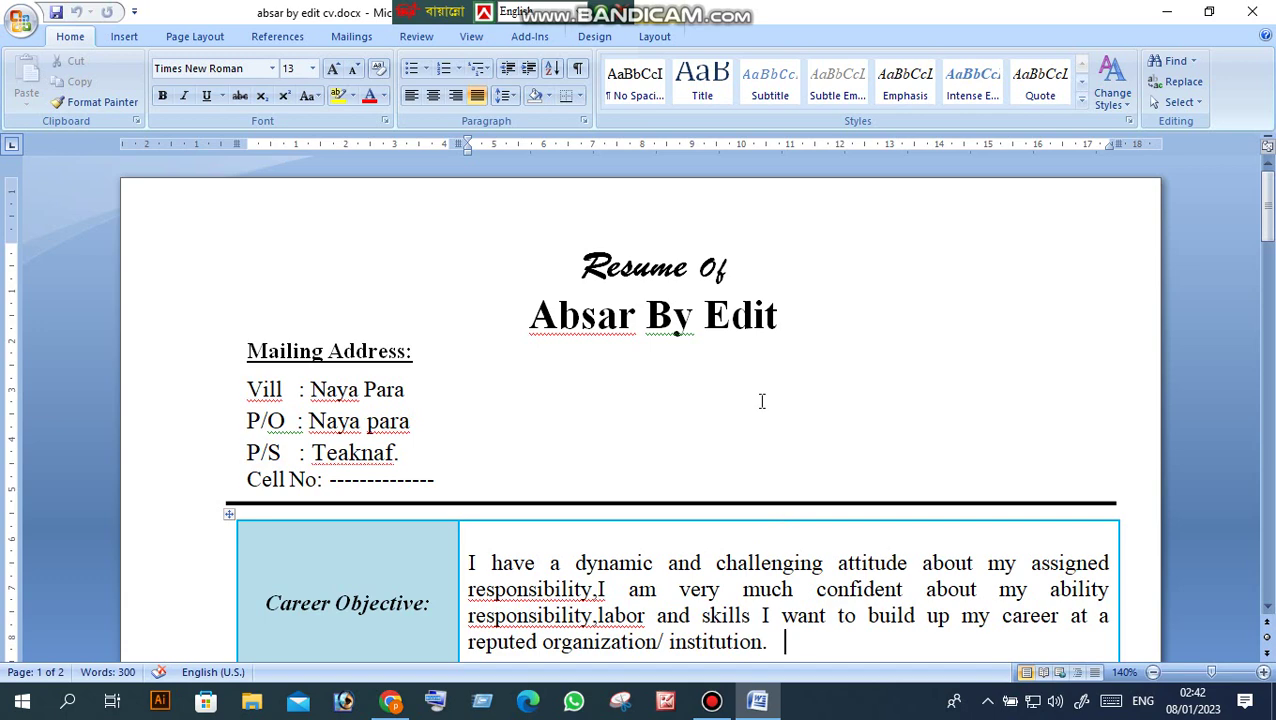
Examine the S.S.C education section and the shaded text box that holds its heading.
scroll(757, 447, "down", 7)
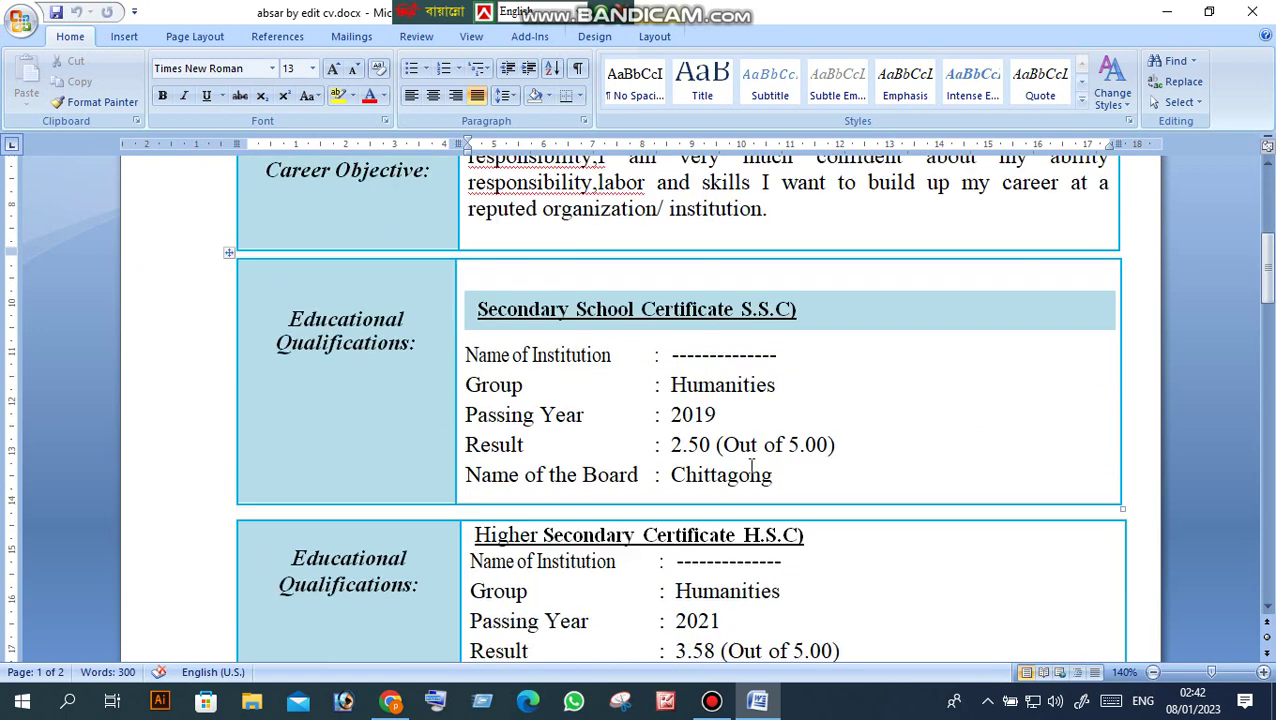
scroll(749, 463, "up", 7)
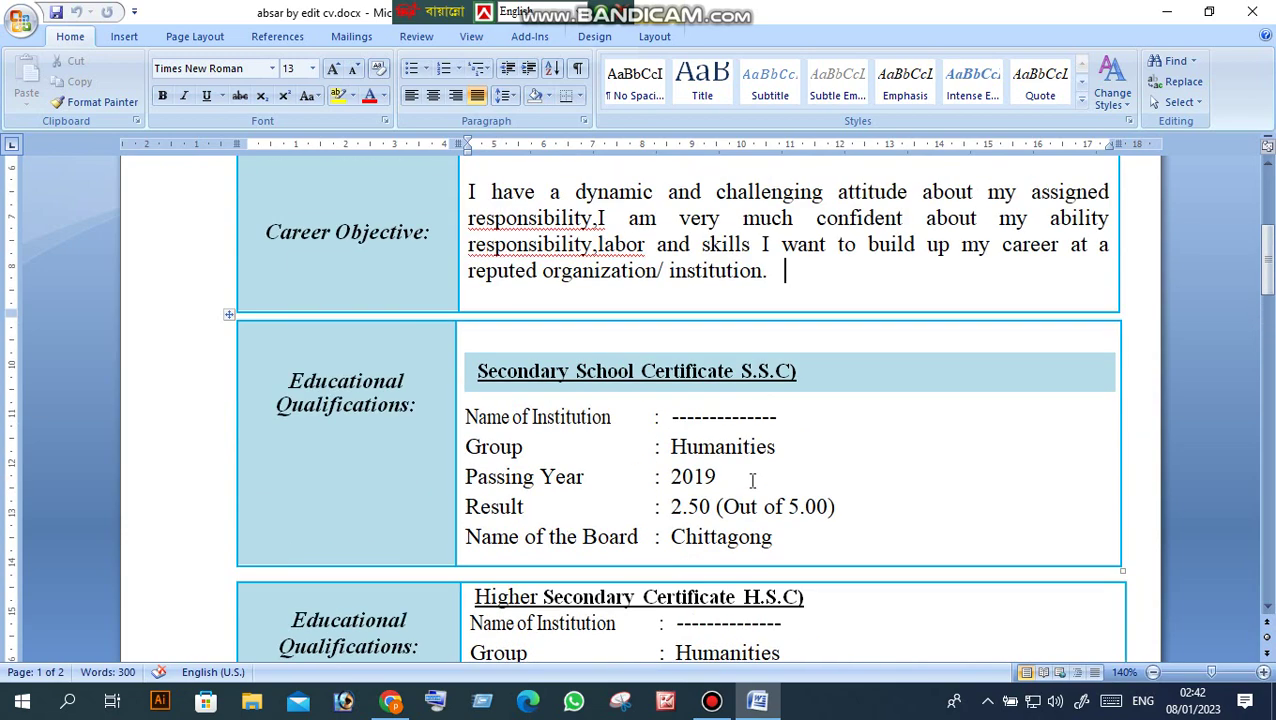
scroll(708, 497, "down", 2)
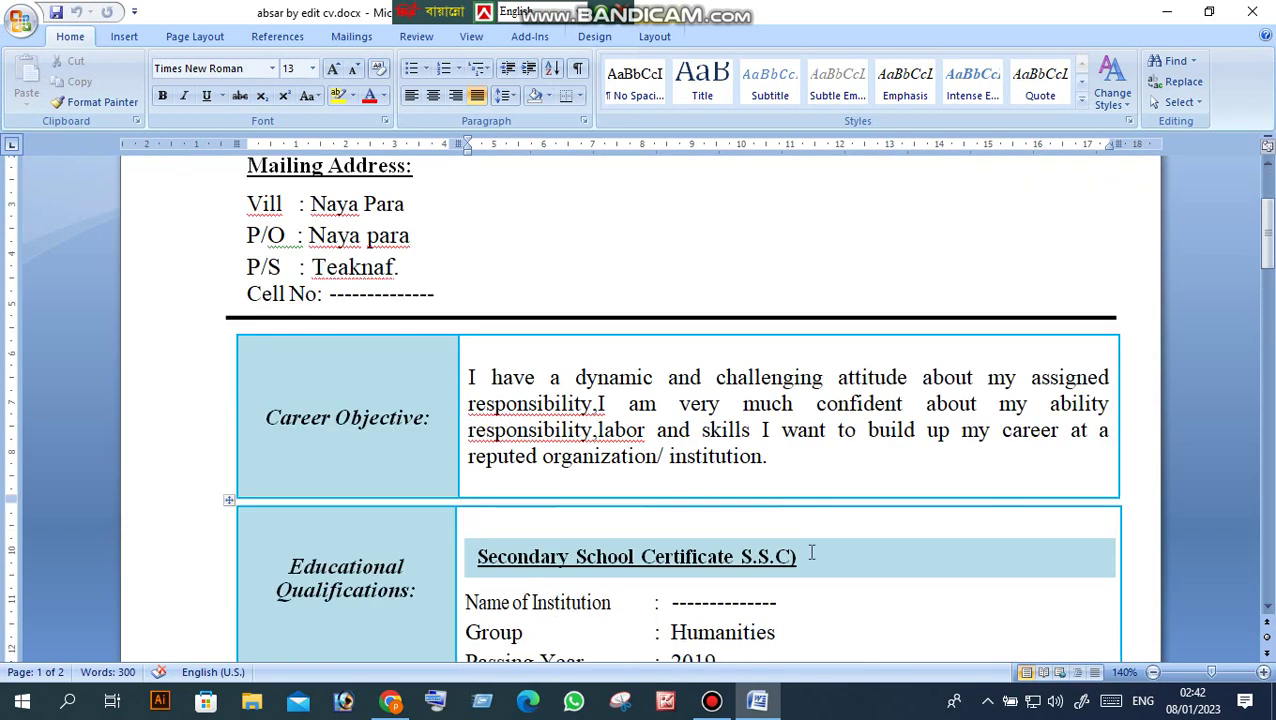
left_click(832, 568)
scroll(840, 520, "down", 1)
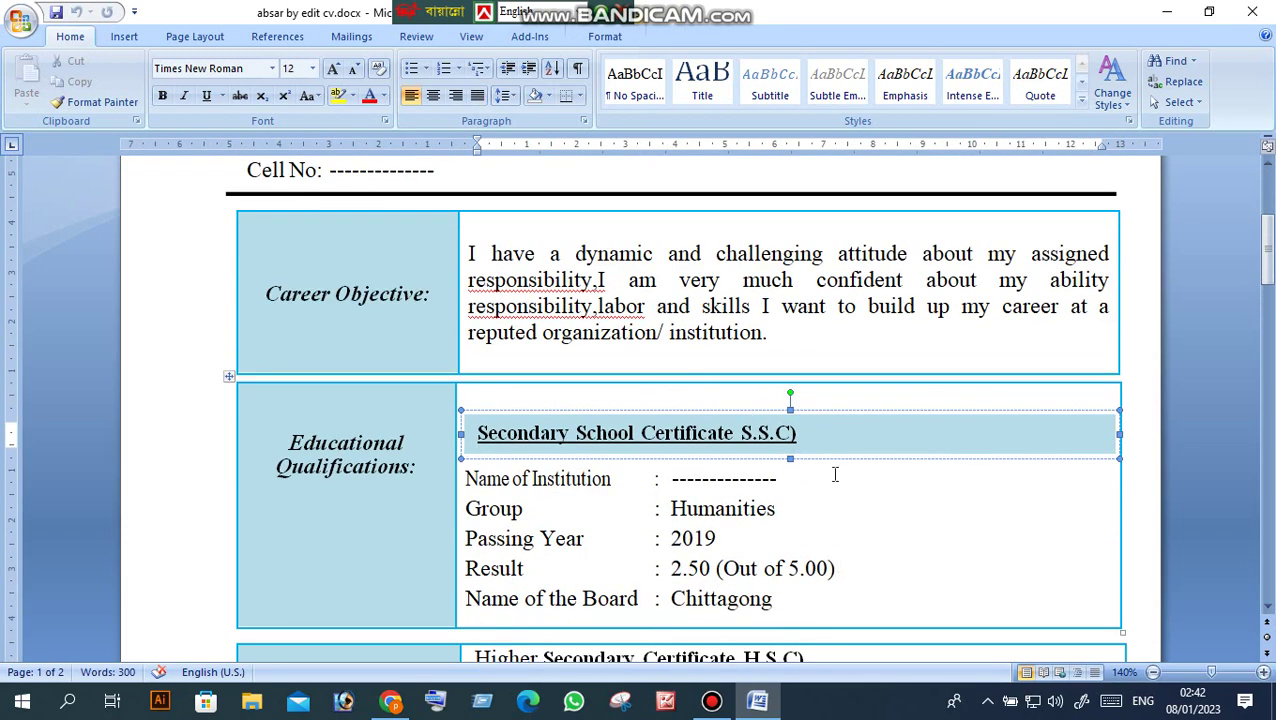
scroll(830, 500, "up", 4)
scroll(816, 539, "down", 2)
scroll(430, 413, "up", 2)
scroll(342, 403, "down", 3)
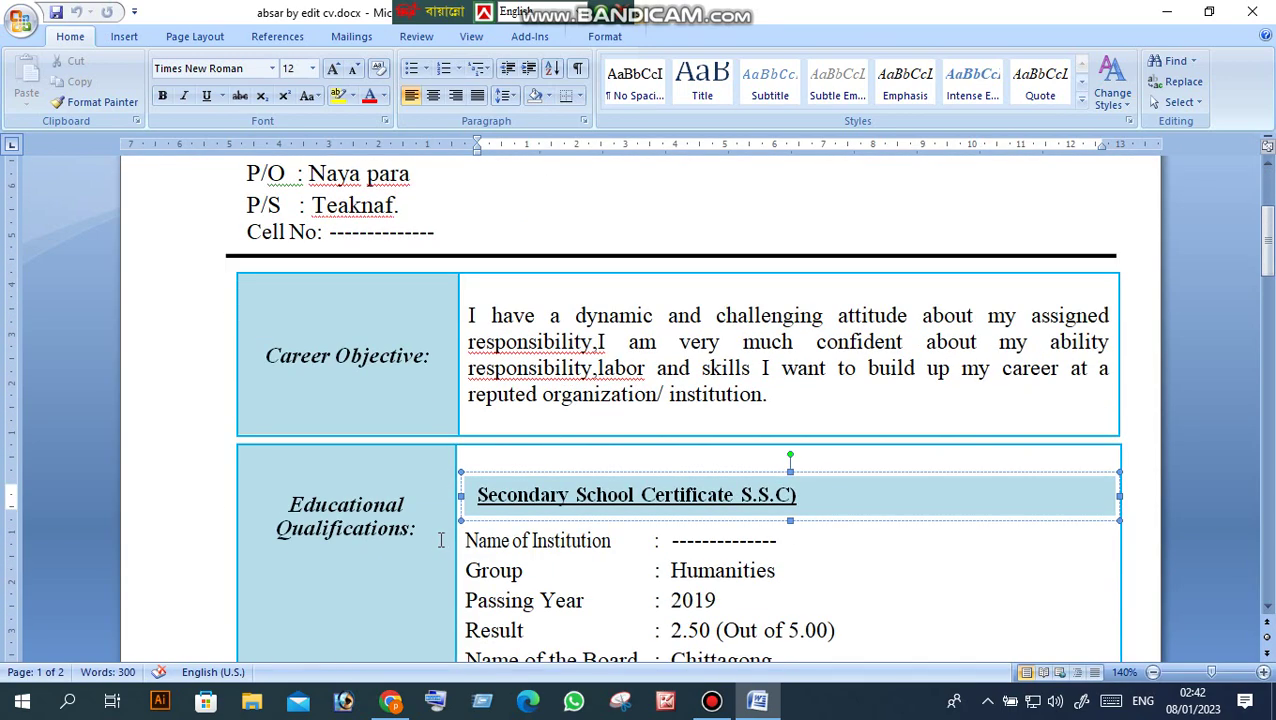
Check the skills, Personal History, Job Experience and References sections, and return to the first page.
left_click(398, 330)
scroll(410, 438, "down", 6)
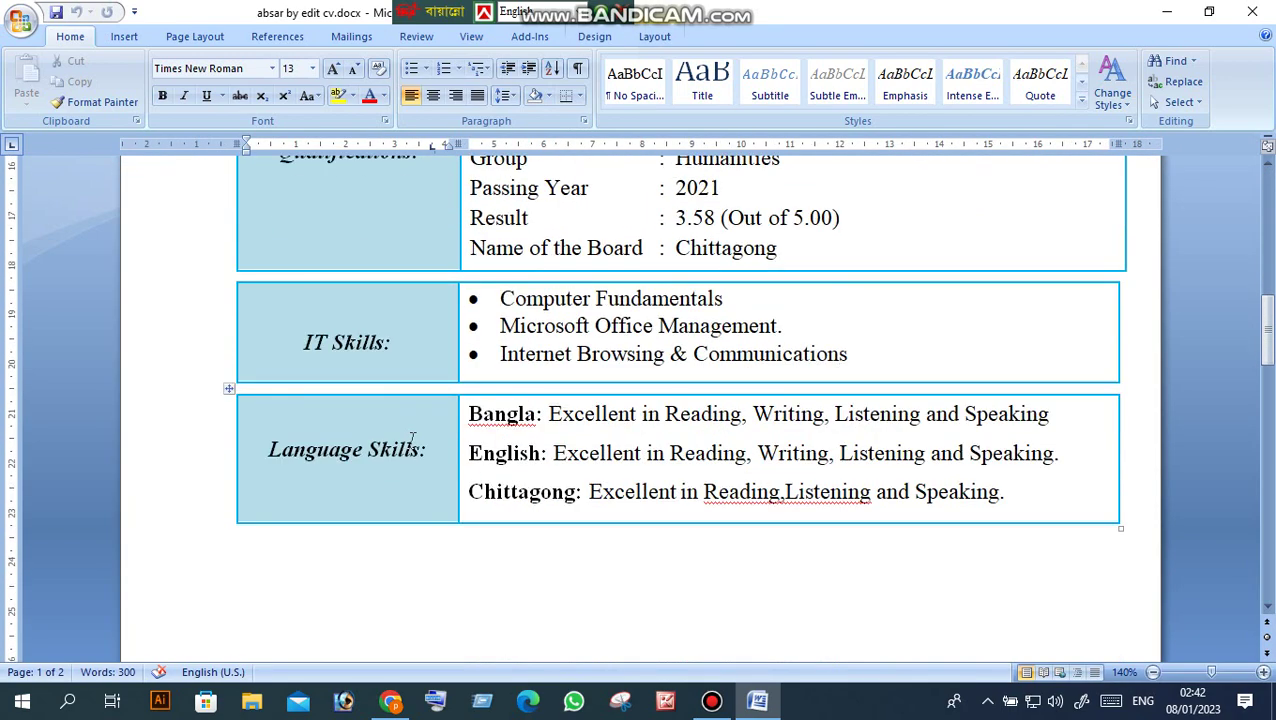
scroll(415, 440, "down", 9)
scroll(430, 424, "down", 4)
scroll(430, 424, "up", 4)
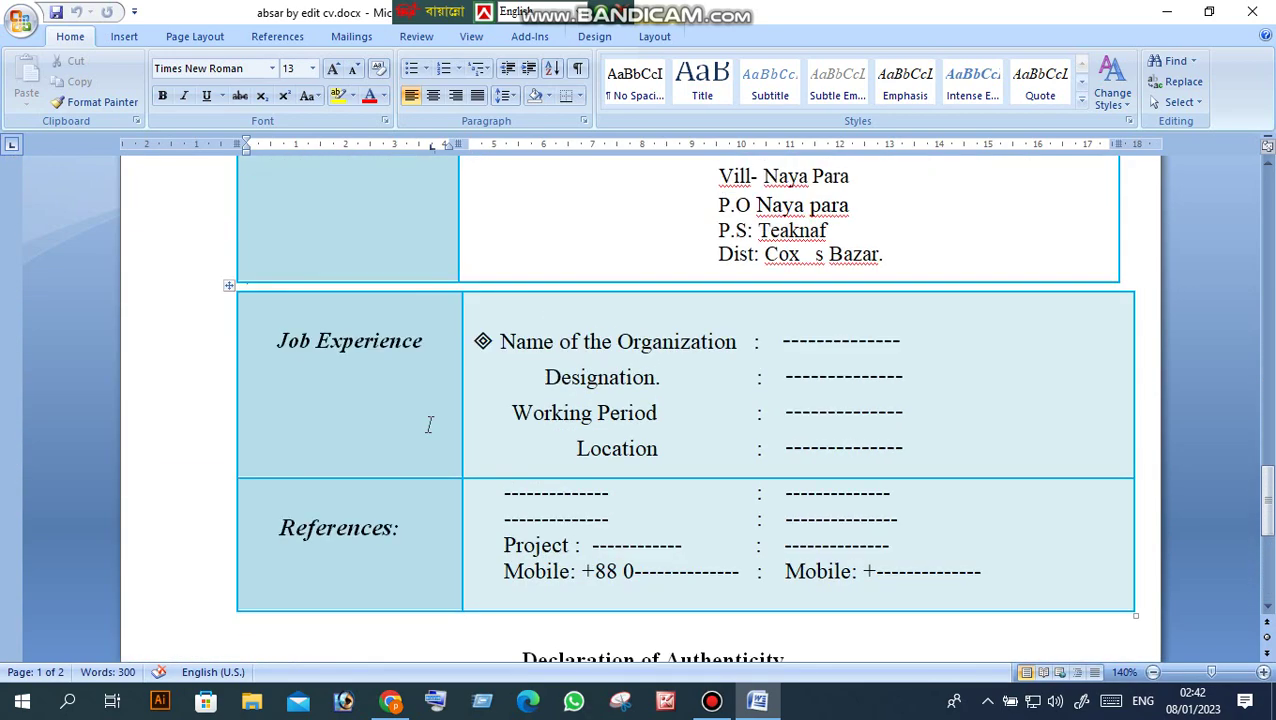
scroll(429, 425, "down", 3)
scroll(430, 425, "up", 6)
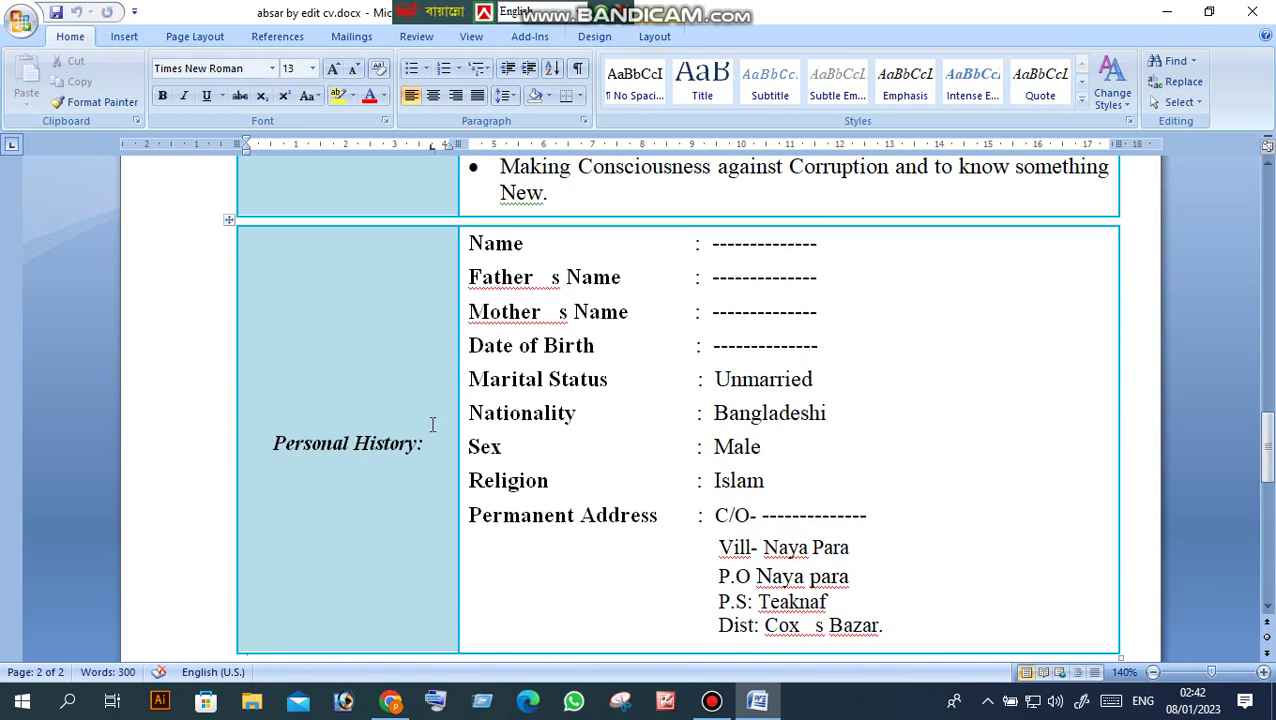
scroll(432, 424, "up", 10)
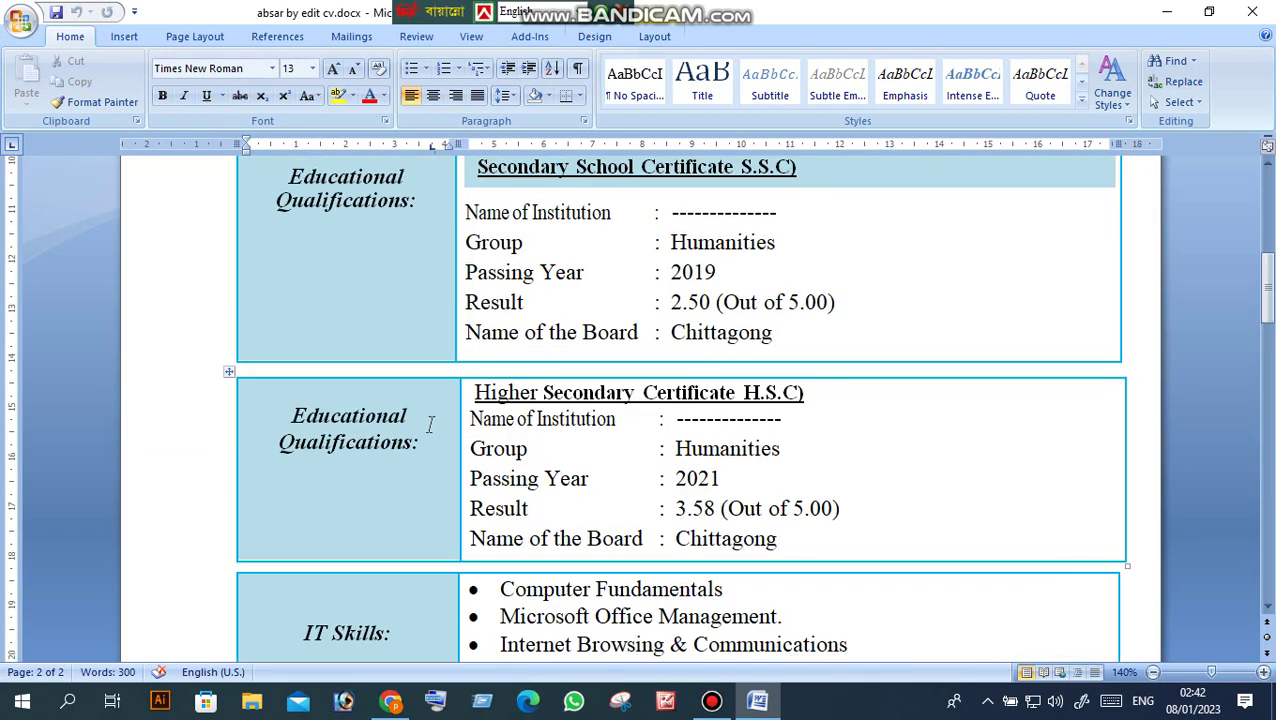
scroll(430, 424, "up", 8)
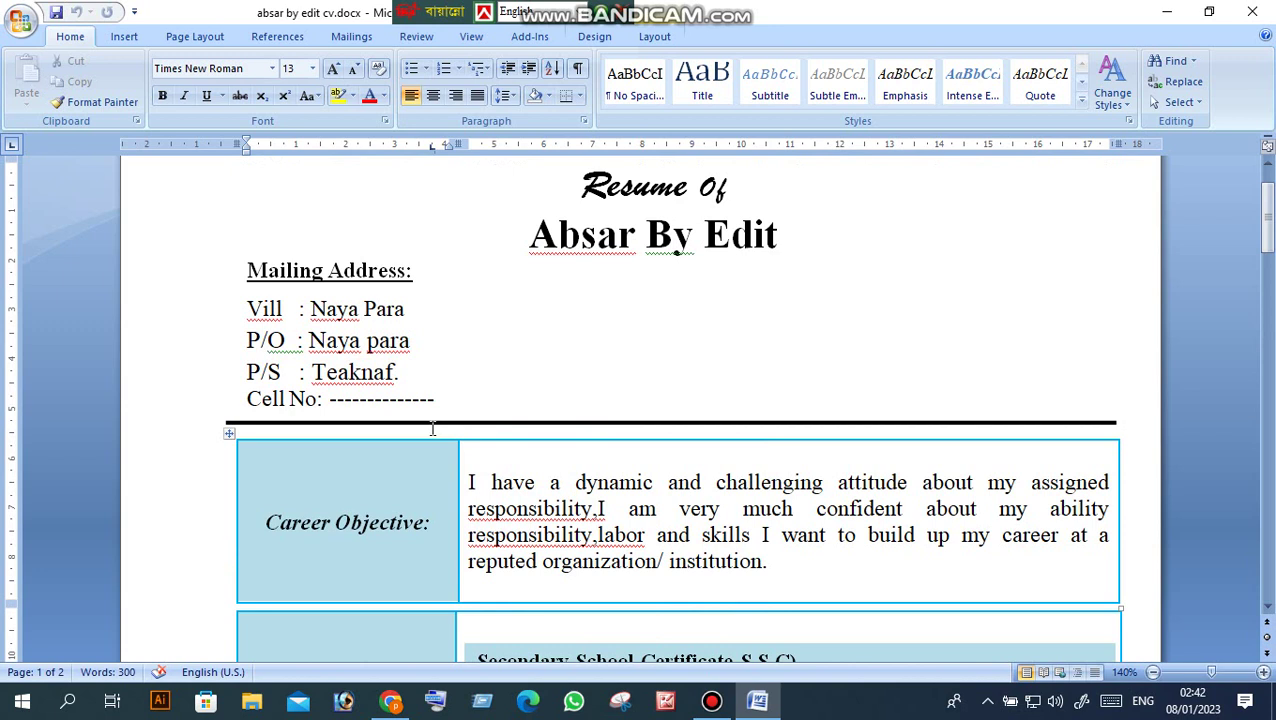
Highlight the Resume Of title, the name line and the mailing address block one after another to review them.
scroll(433, 428, "up", 1)
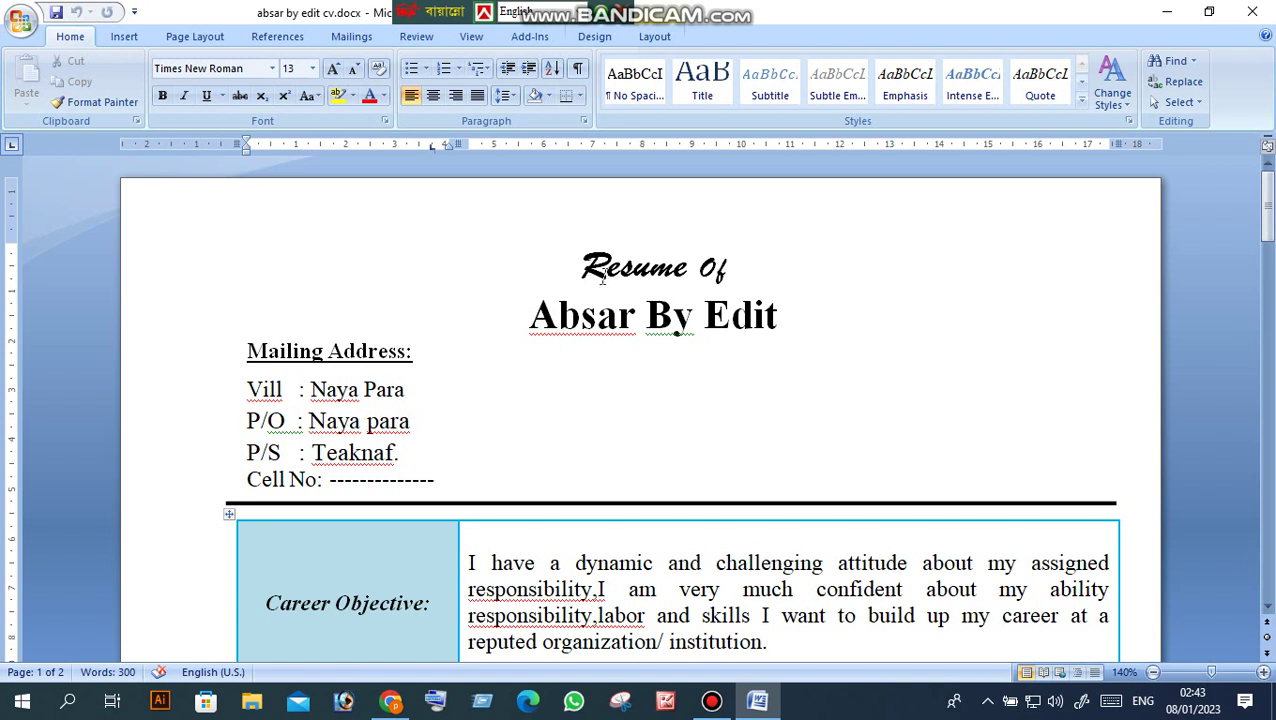
left_click_drag(582, 262, 746, 270)
left_click_drag(783, 320, 576, 336)
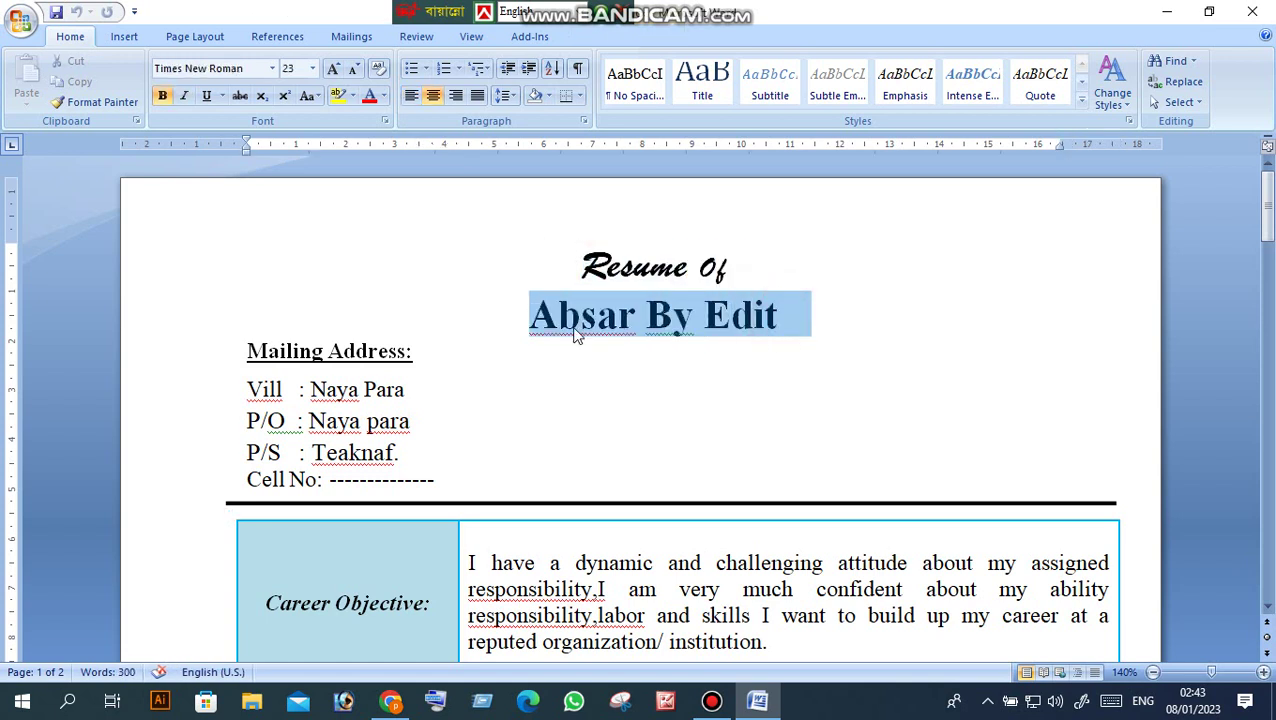
left_click(415, 350)
left_click_drag(242, 352, 558, 507)
left_click(555, 492)
Select the whole Career Objective paragraph.
scroll(557, 484, "down", 6)
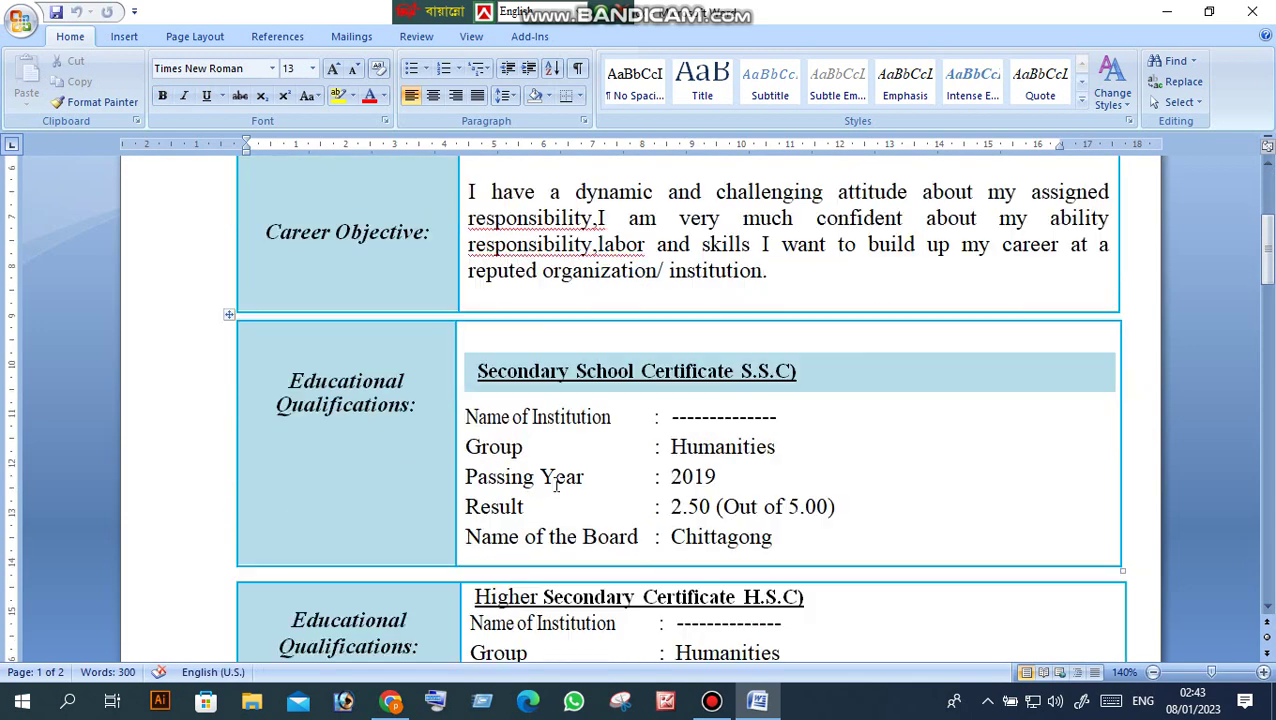
scroll(557, 484, "up", 2)
left_click(647, 424)
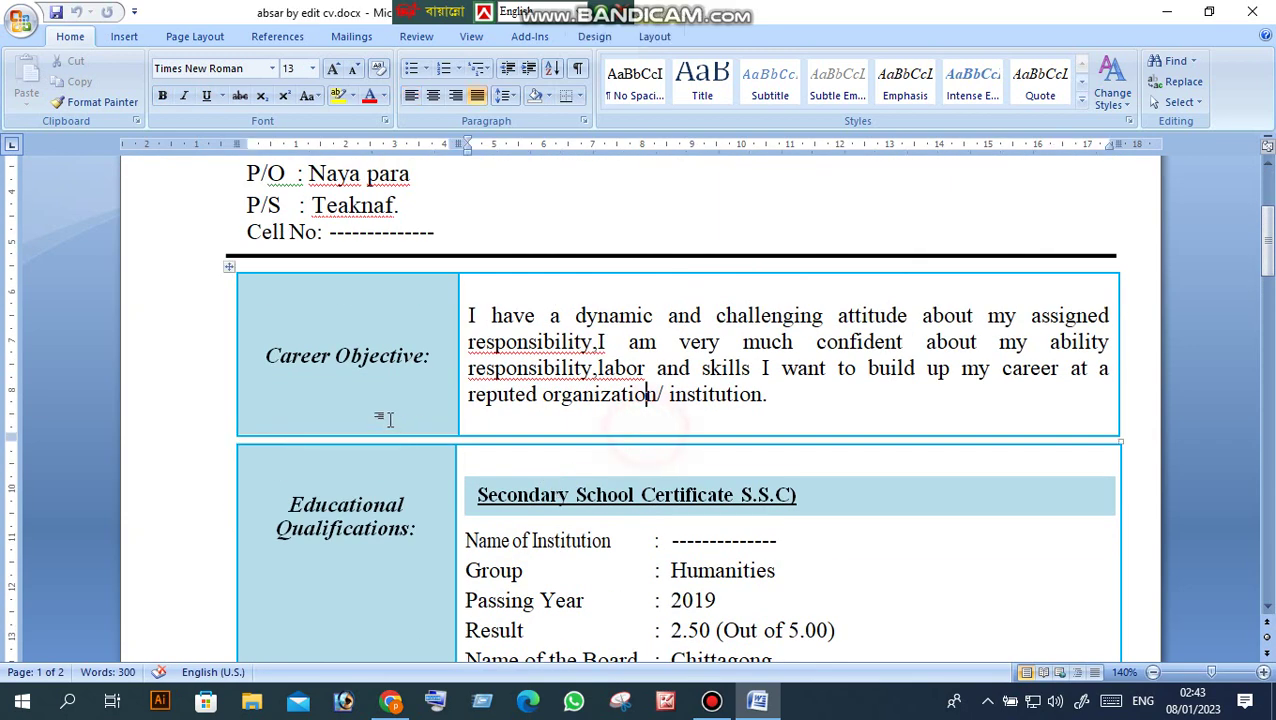
triple_click(812, 407)
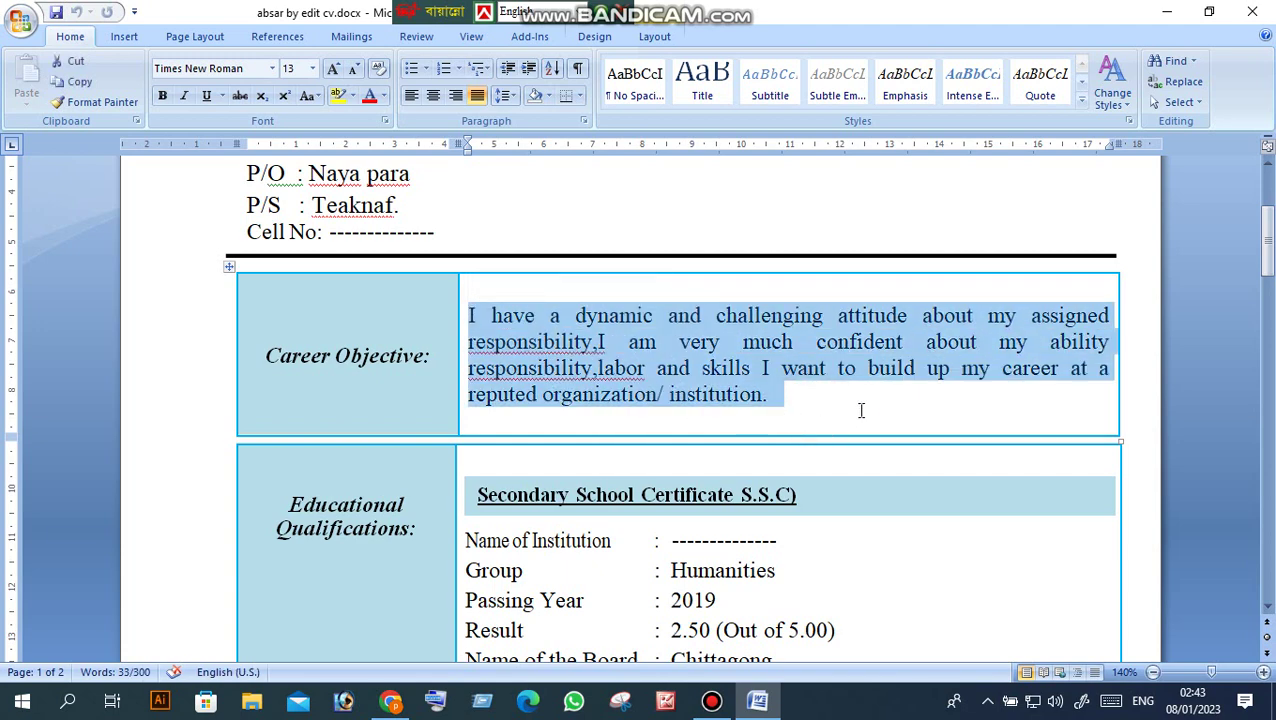
Highlight the Career Objective paragraph again to review it, and clear the selection.
left_click(860, 410)
left_click_drag(786, 398, 455, 320)
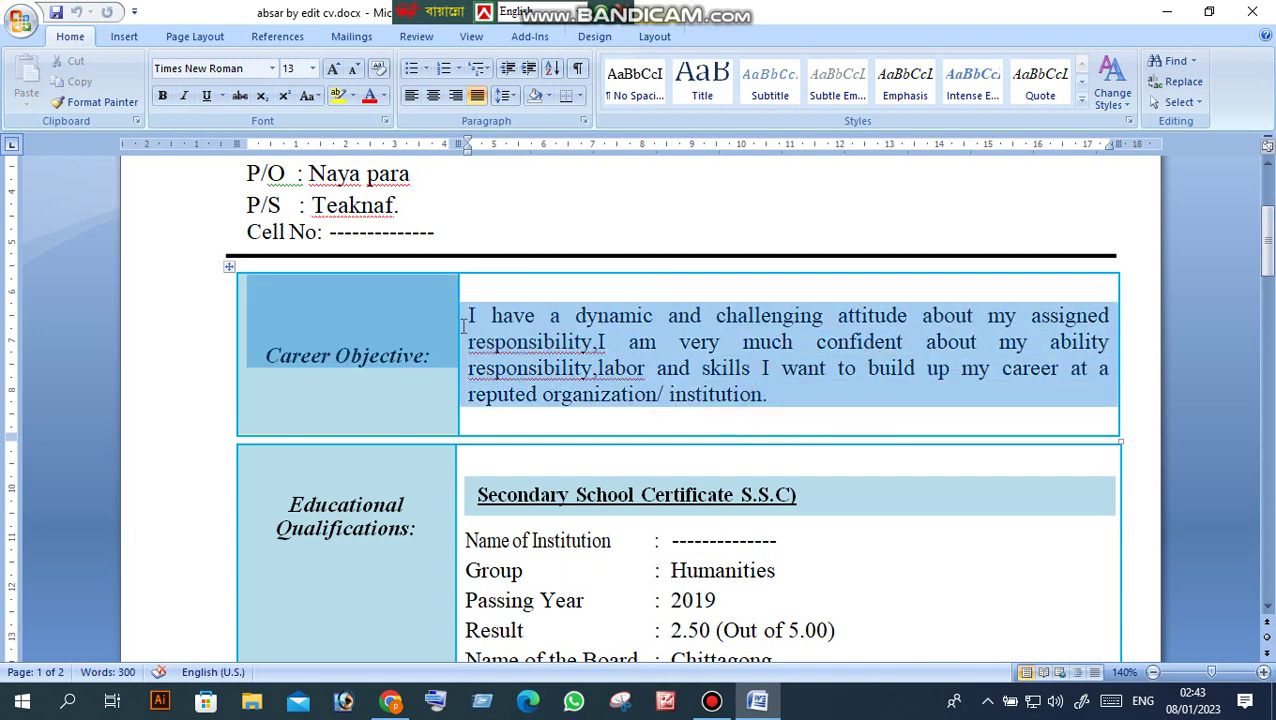
left_click(789, 414)
left_click_drag(783, 398, 468, 316)
left_click(811, 422)
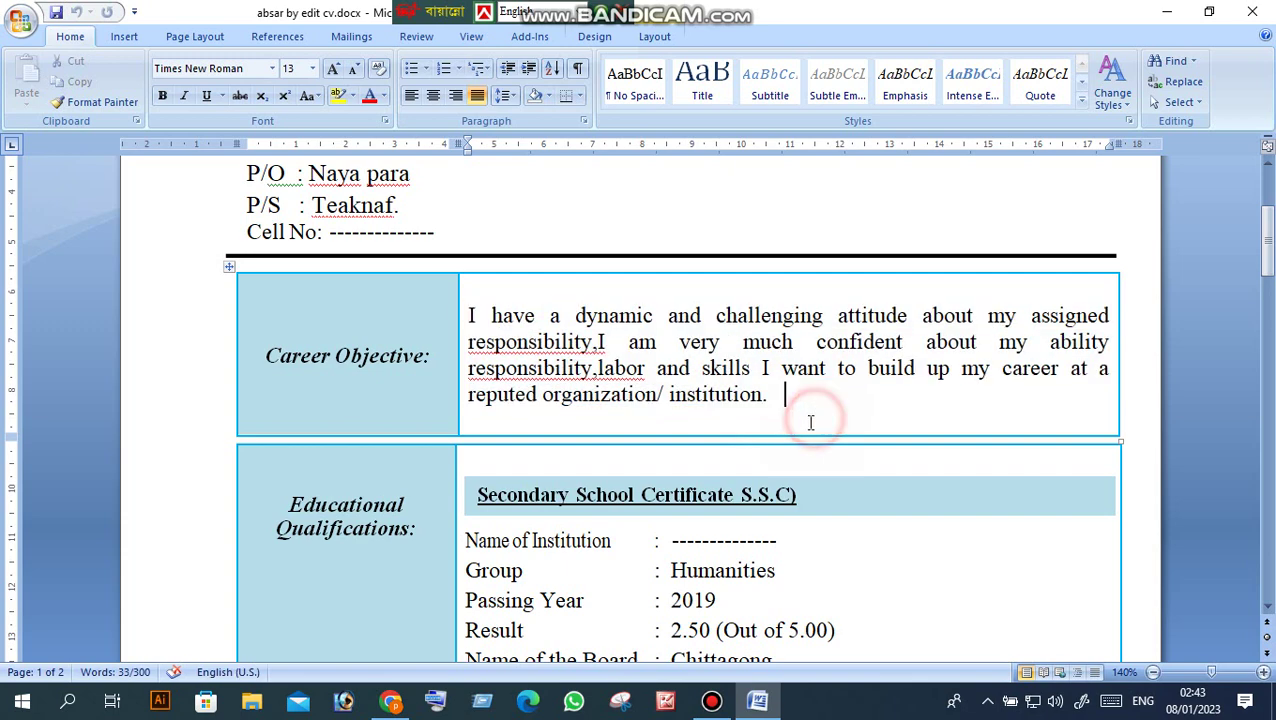
Compare the S.S.C and H.S.C Educational Qualifications sections on the first page.
scroll(790, 428, "down", 4)
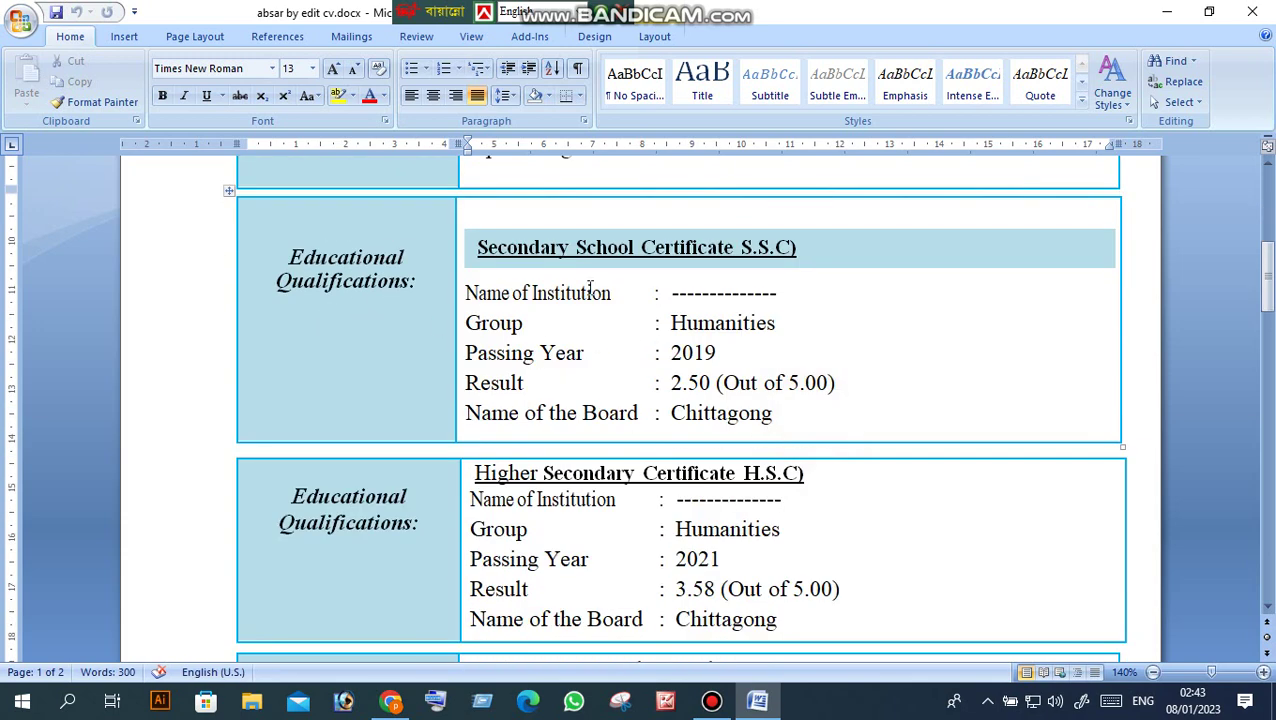
scroll(714, 341, "down", 3)
scroll(702, 343, "up", 2)
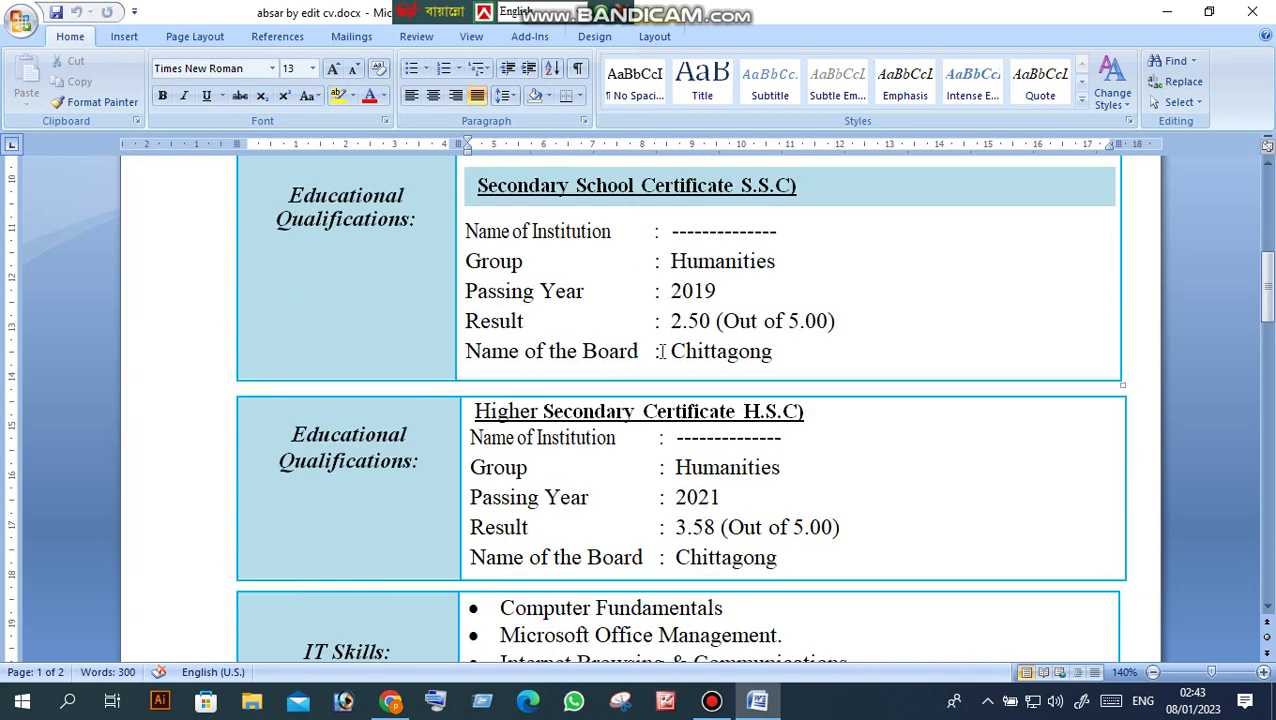
scroll(594, 369, "down", 3)
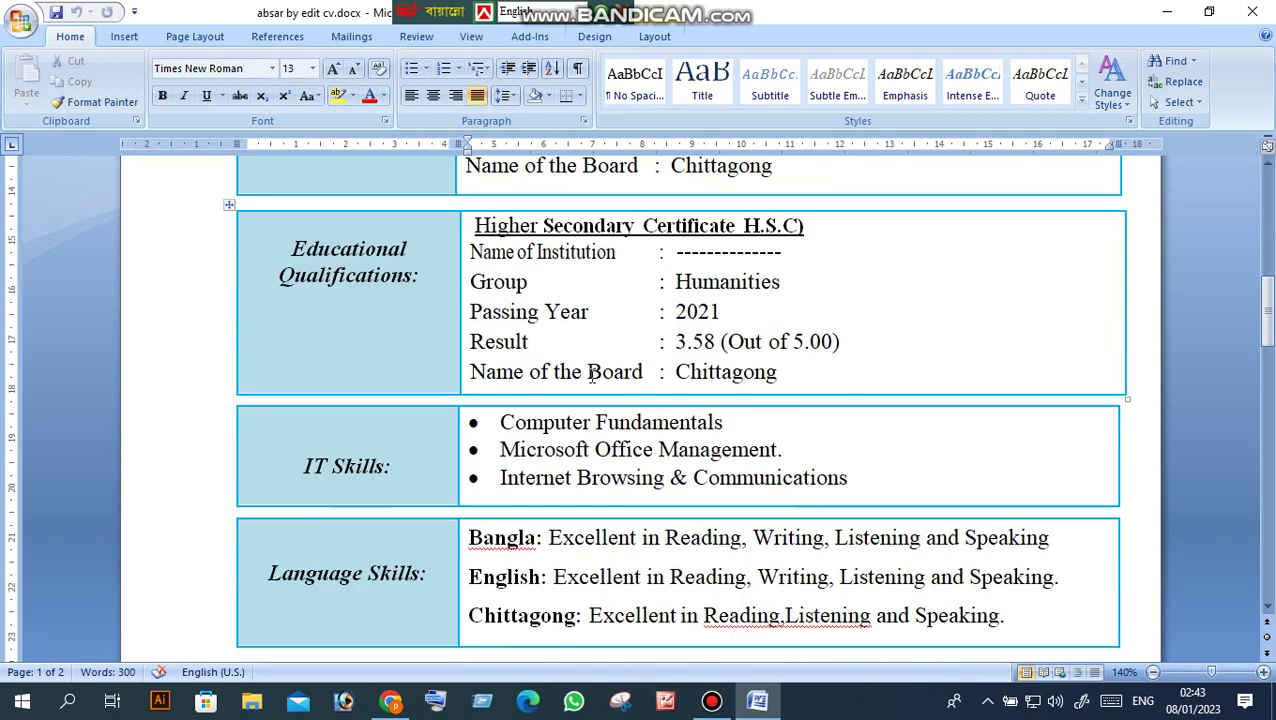
scroll(592, 375, "up", 3)
scroll(612, 370, "down", 3)
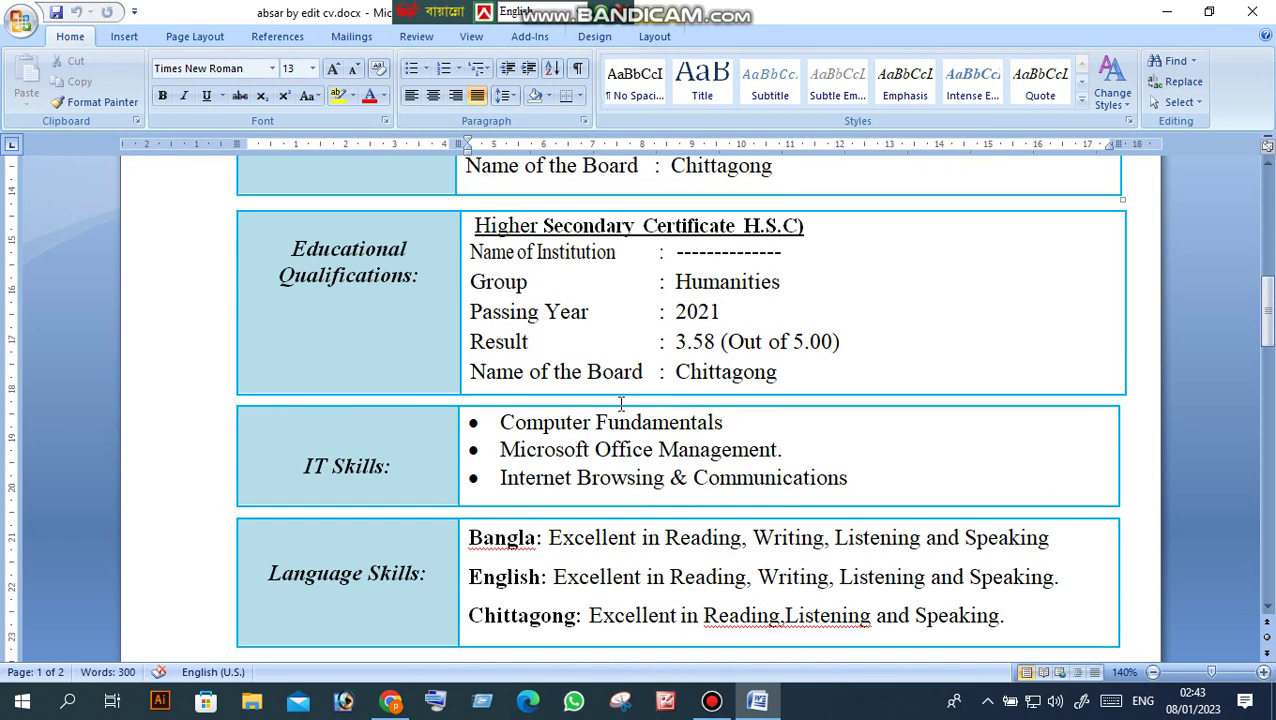
scroll(618, 396, "up", 4)
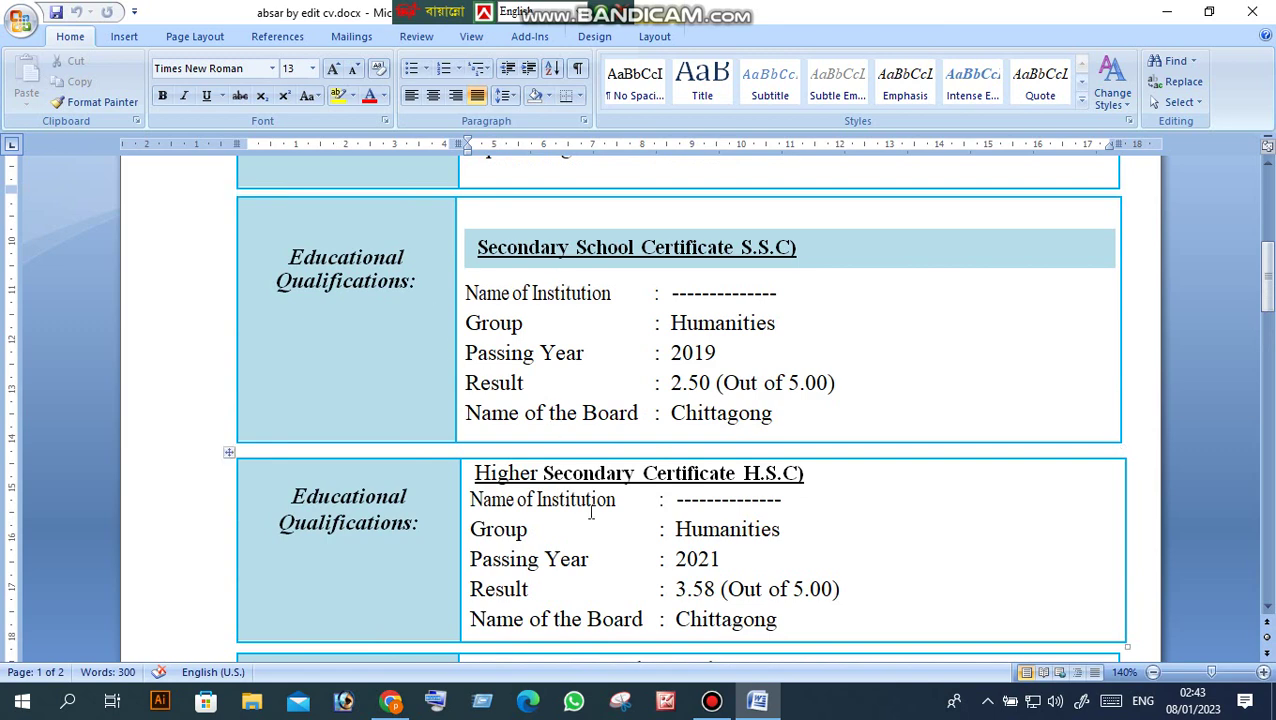
scroll(591, 514, "down", 3)
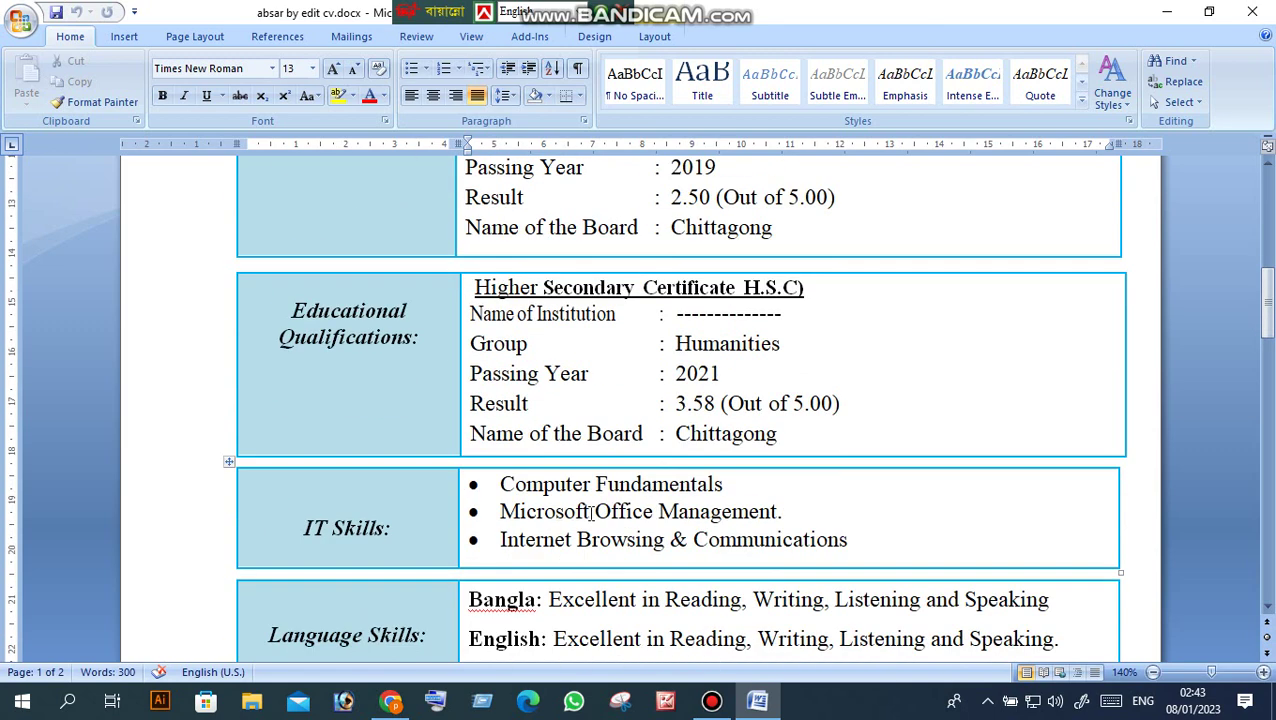
Highlight the H.S.C institution, group, passing year, result and board values one after another to review them.
double_click(760, 315)
left_click_drag(785, 344, 678, 344)
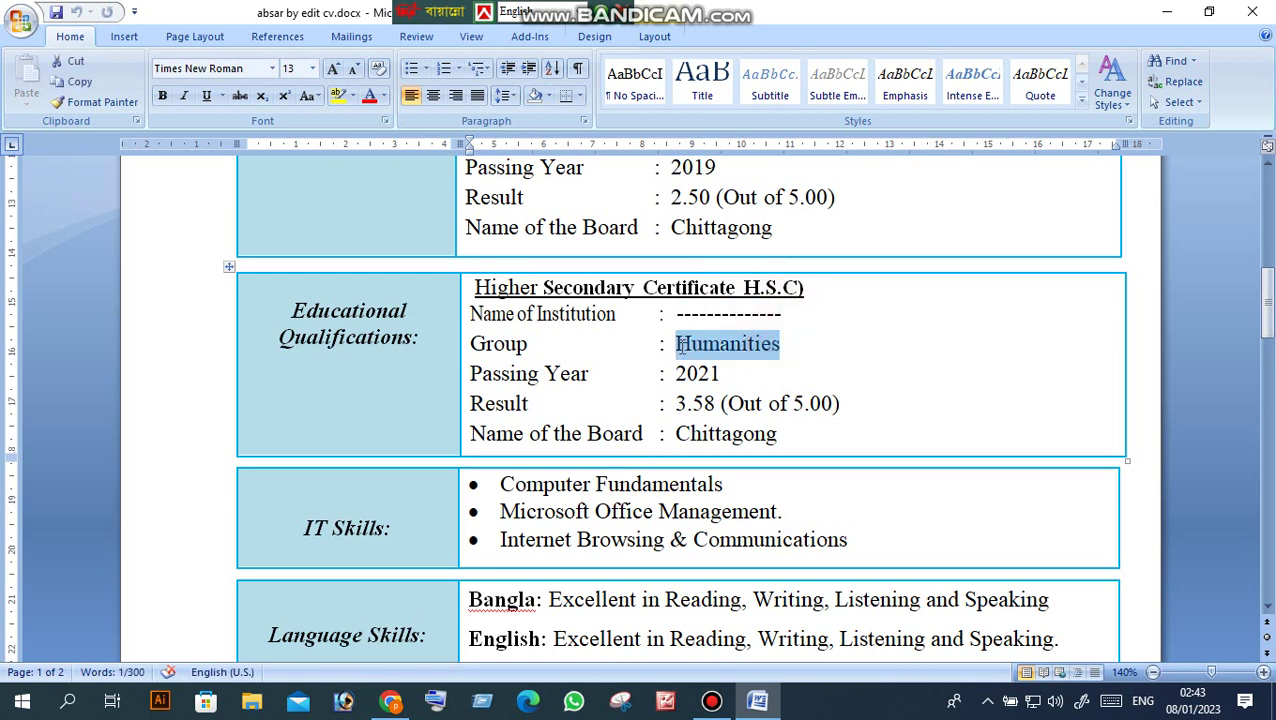
left_click_drag(735, 375, 676, 374)
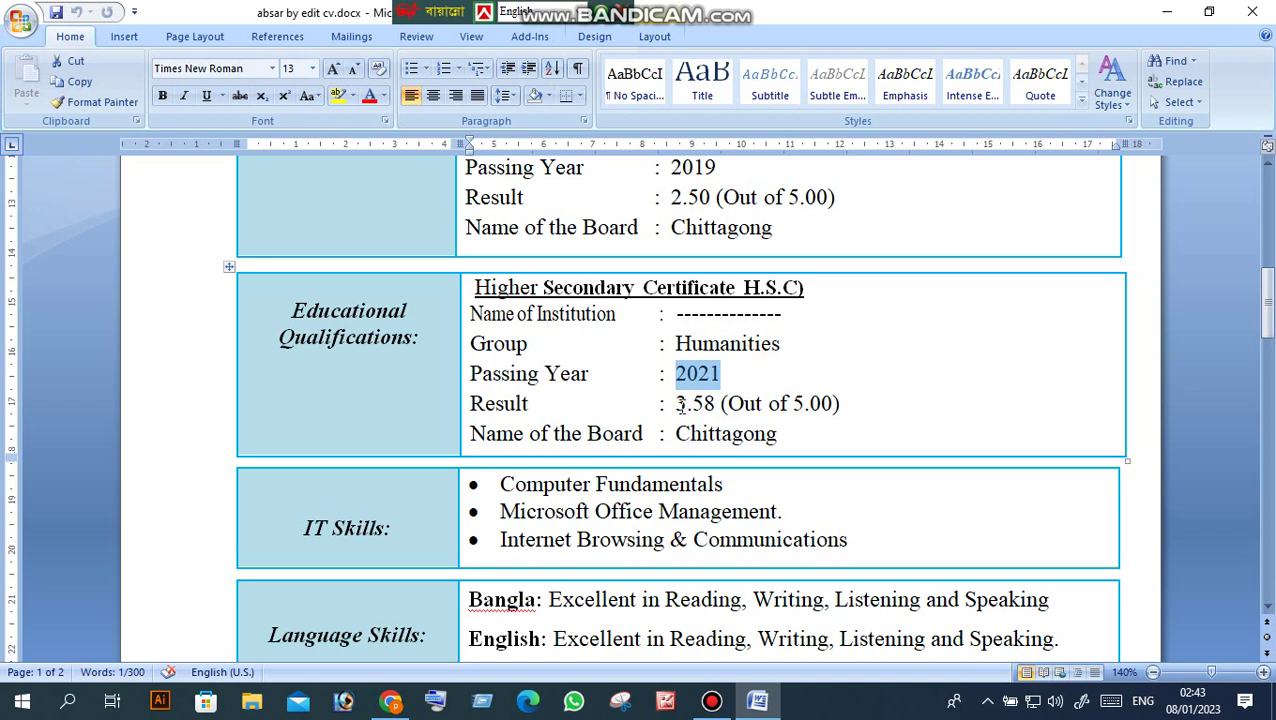
double_click(679, 403)
left_click_drag(806, 433, 702, 436)
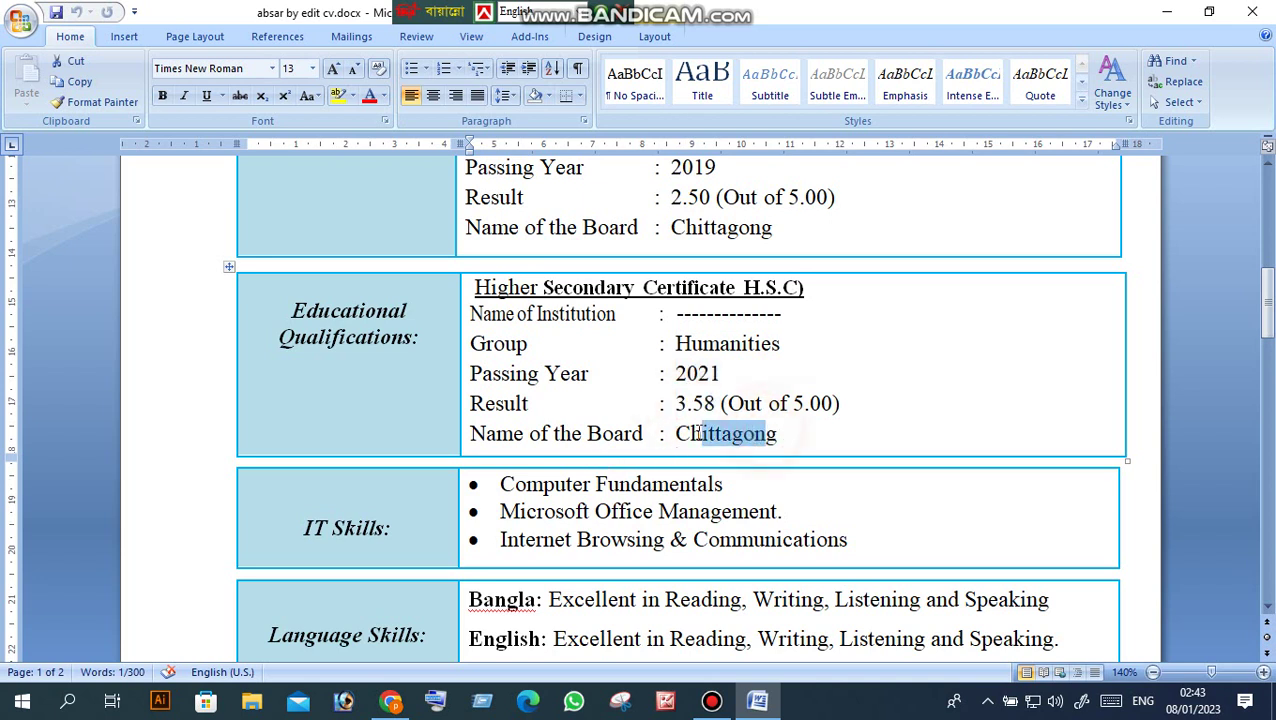
Try replacing the H.S.C board name with the sample text hjhjhj, and undo the replacement.
key("ctrl+m")
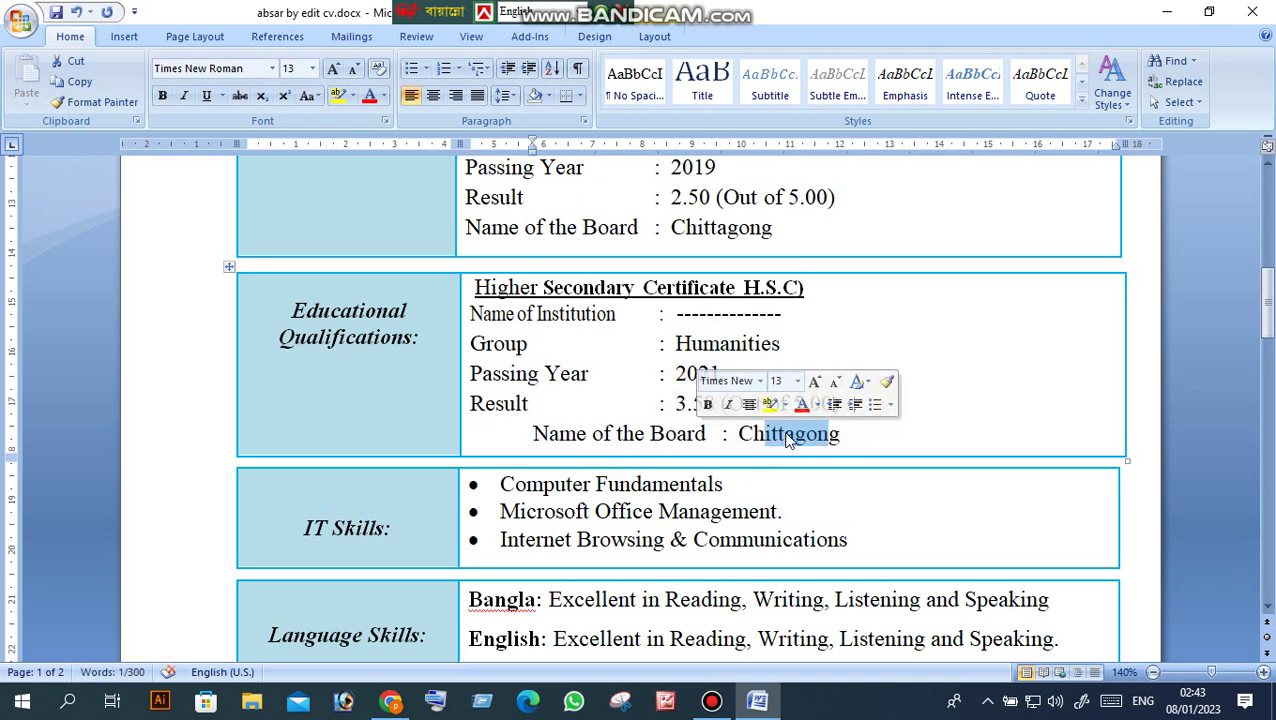
key("ctrl+z")
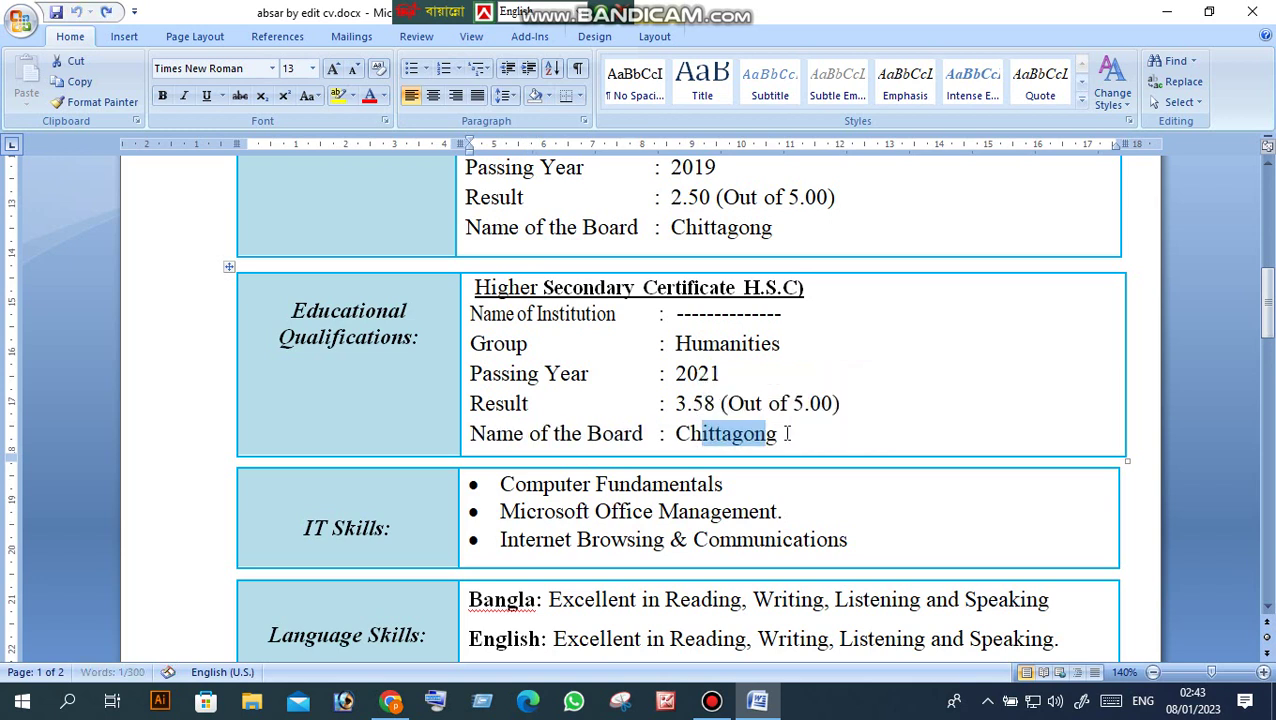
left_click_drag(787, 433, 675, 435)
type("hjhjhj")
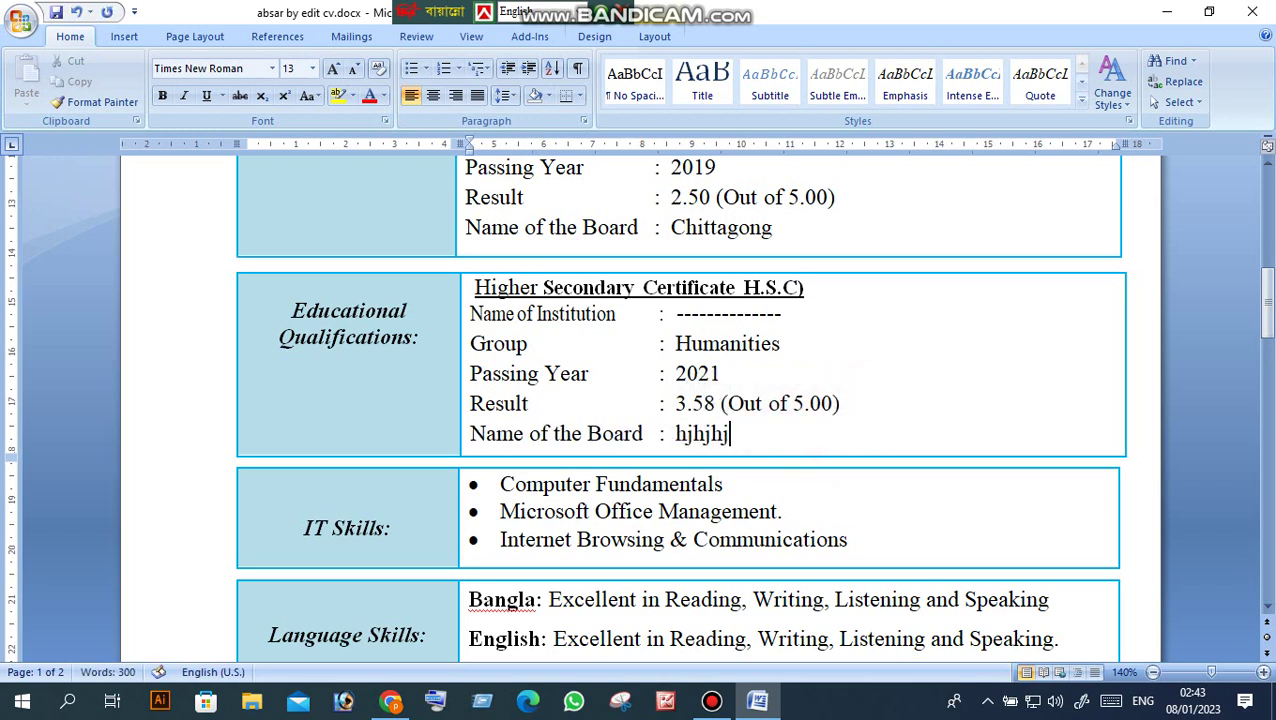
key("ctrl+z")
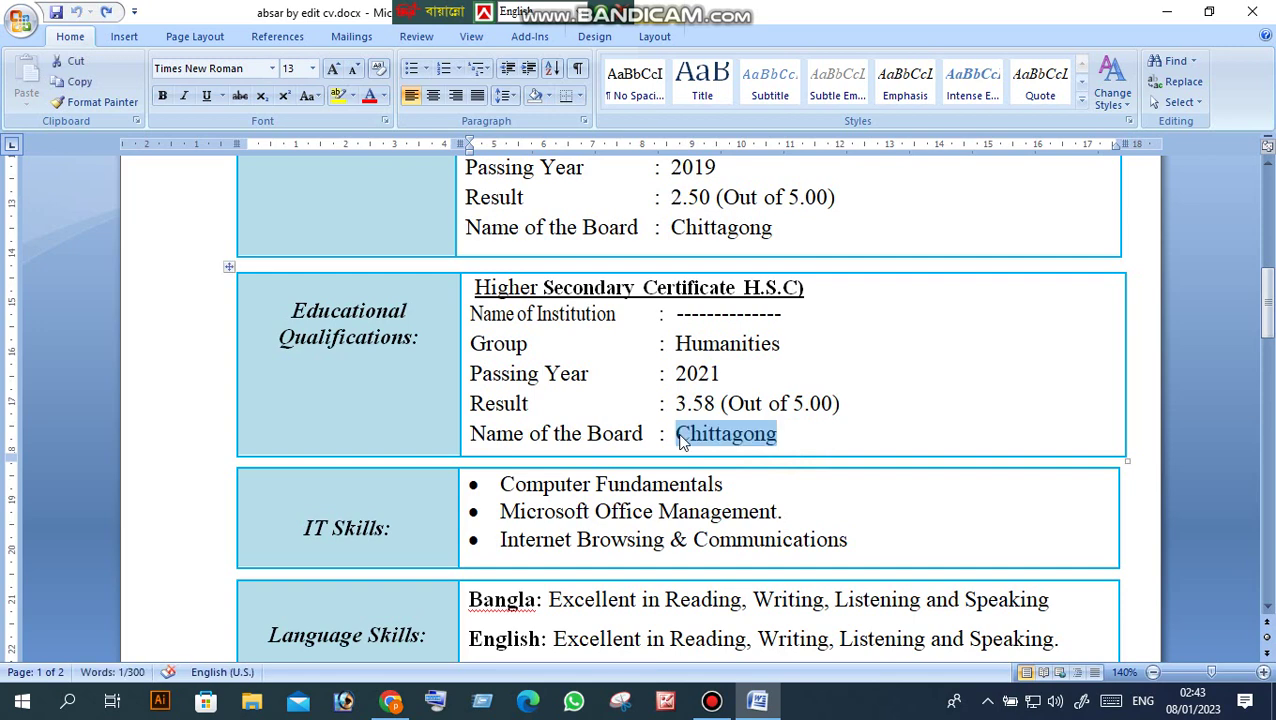
Highlight the IT Skills list and the Language Skills lines in turn to review them.
left_click(926, 535)
scroll(926, 535, "down", 2)
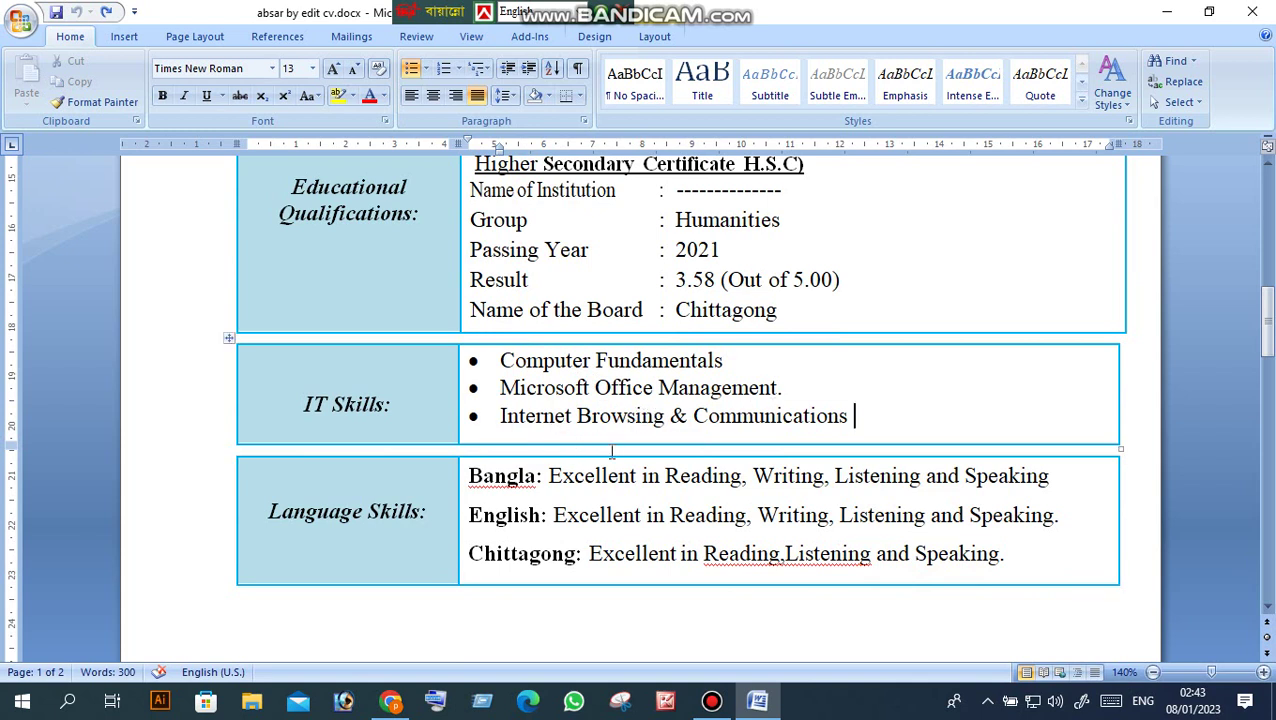
left_click_drag(858, 415, 515, 365)
left_click(874, 409)
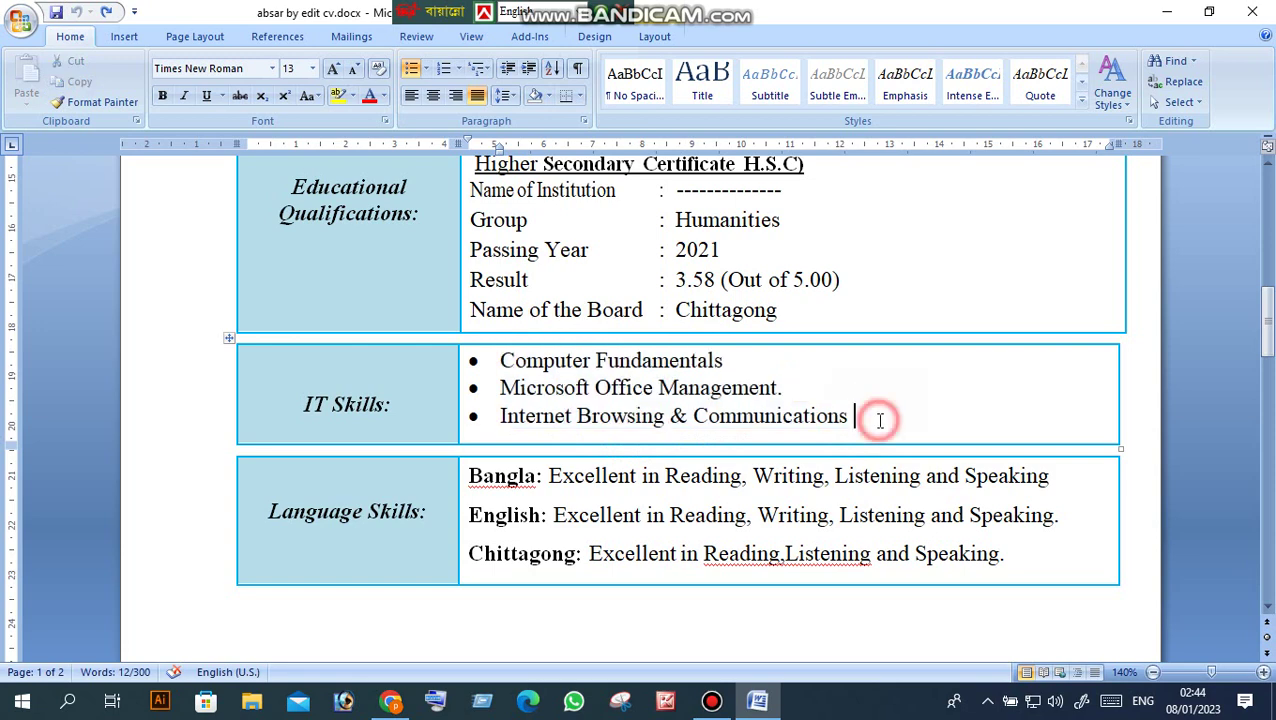
scroll(746, 423, "down", 3)
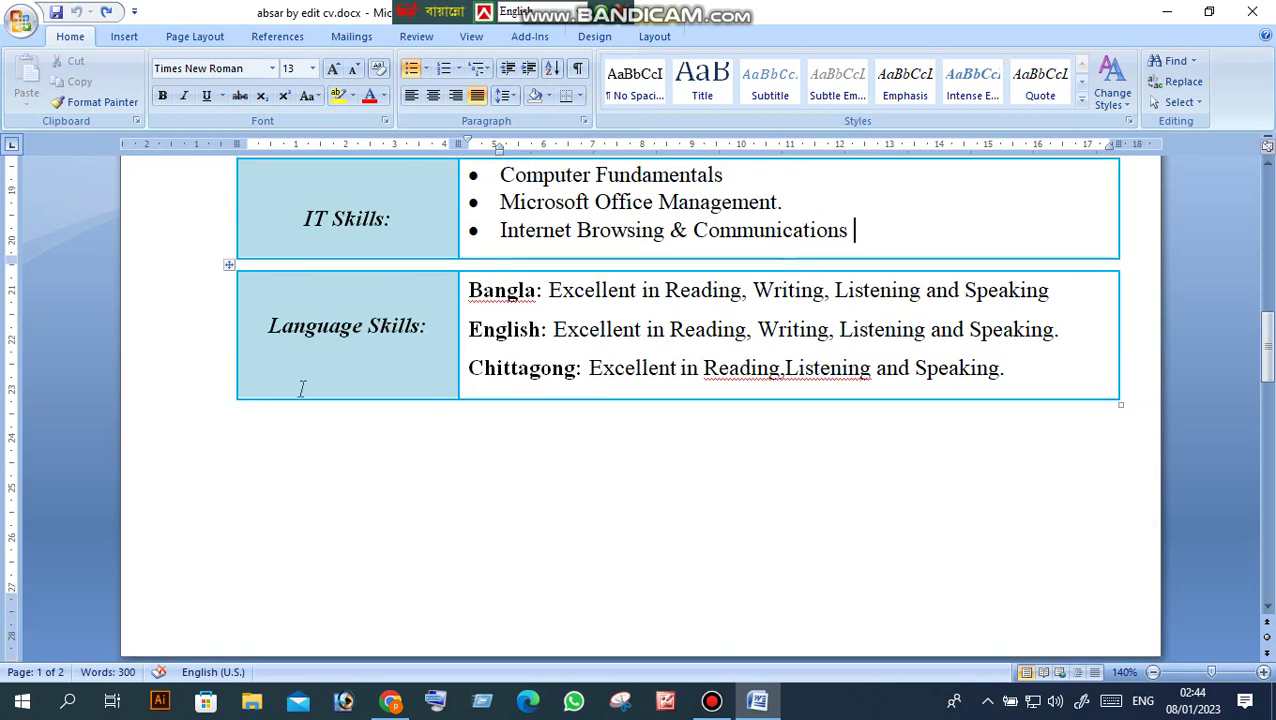
left_click_drag(1005, 371, 500, 297)
left_click(1040, 364)
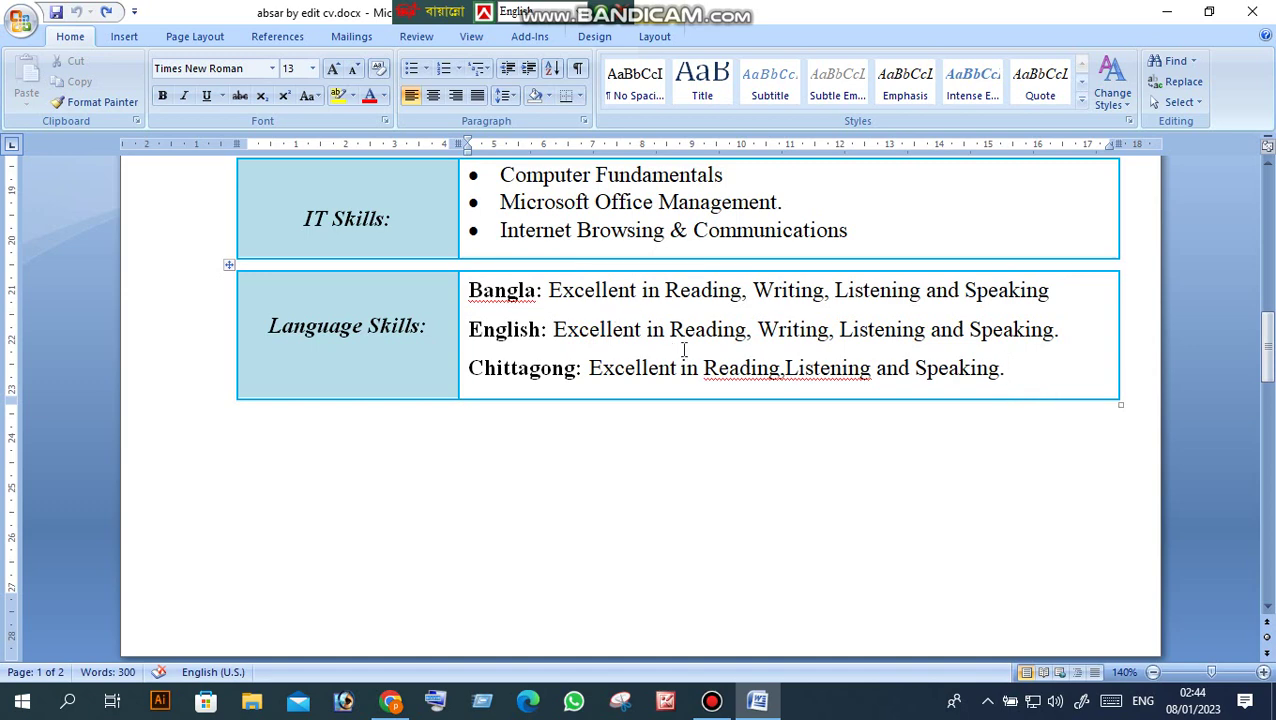
Highlight the whole Area of Interests list on the second page to review it, and clear the selection.
scroll(700, 372, "down", 9)
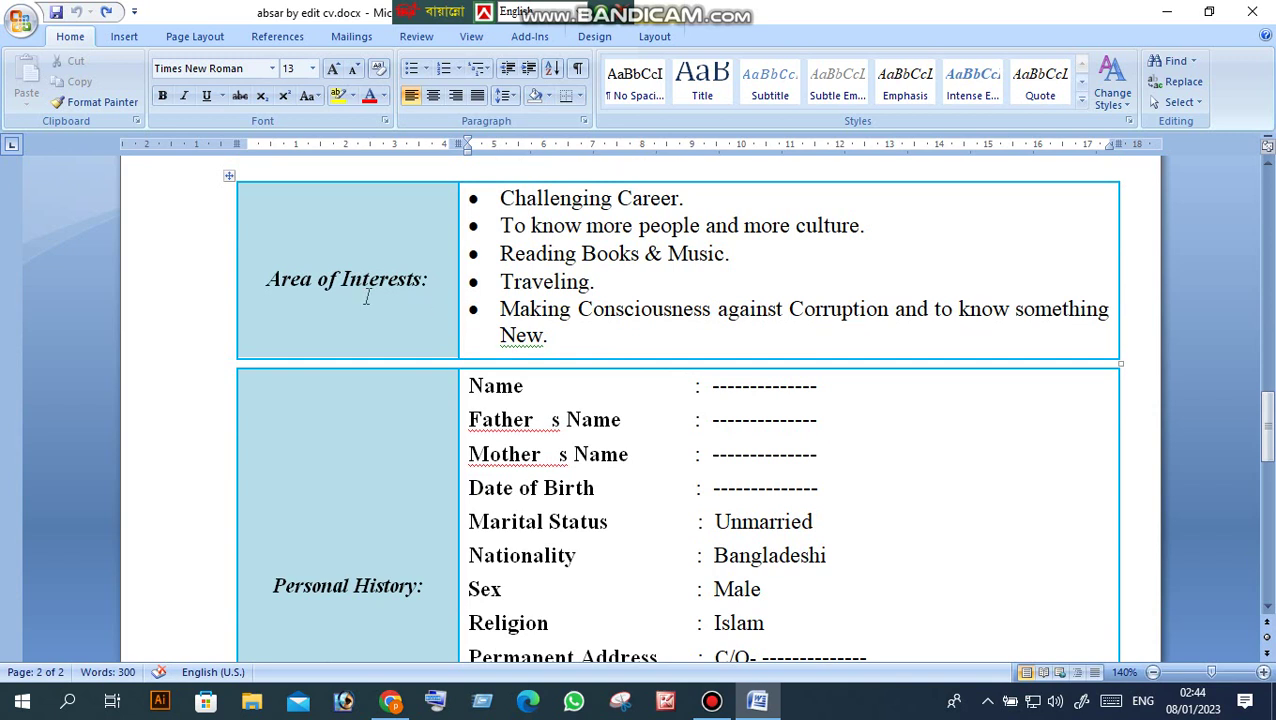
scroll(620, 292, "up", 1)
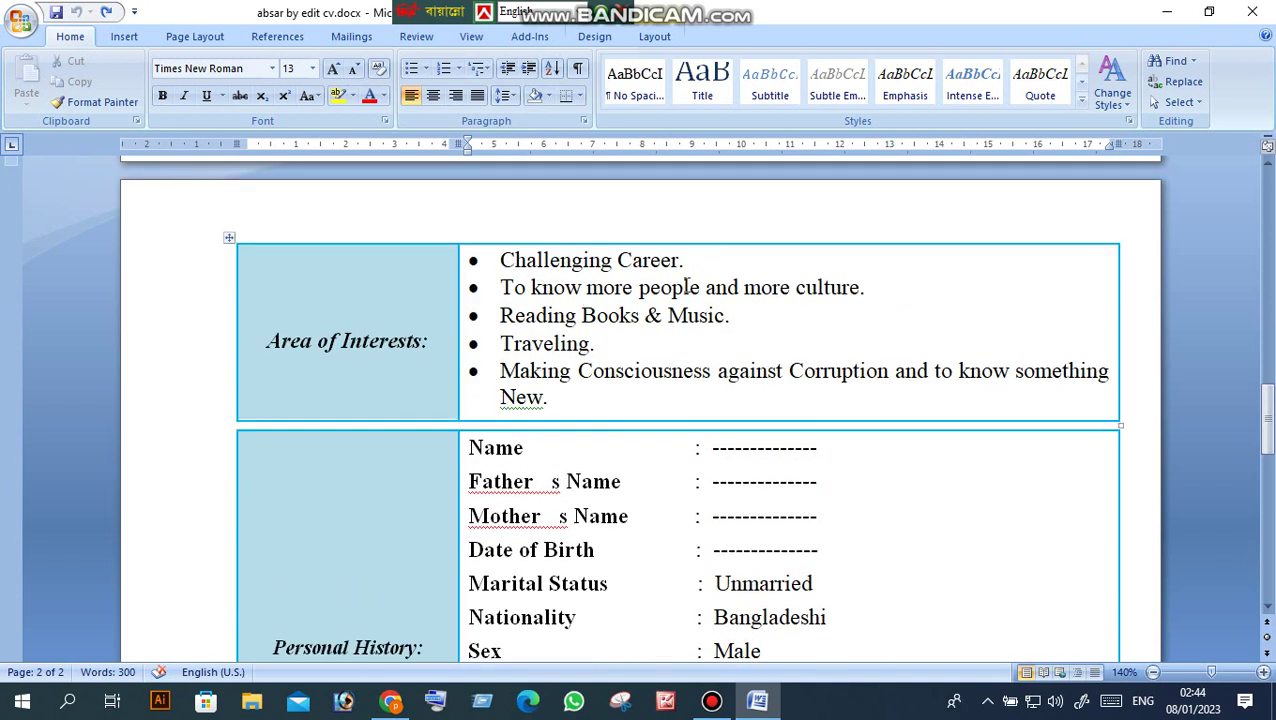
left_click_drag(607, 396, 495, 262)
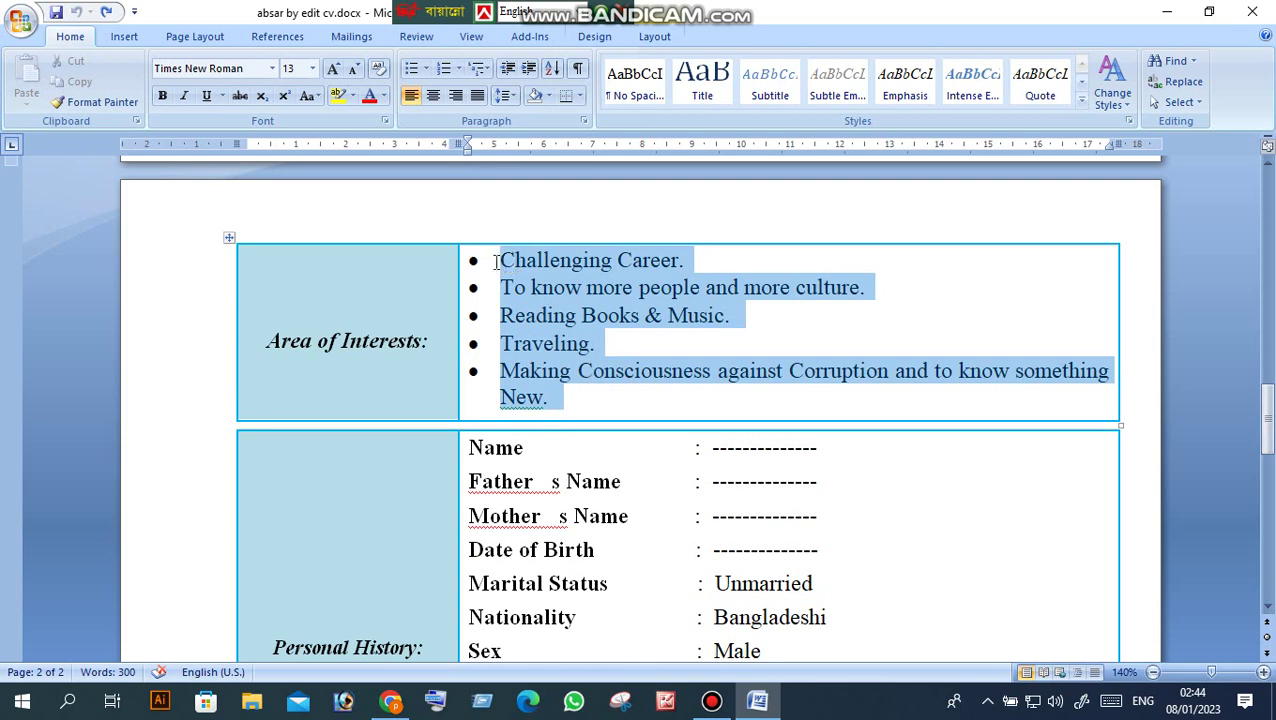
left_click(786, 342)
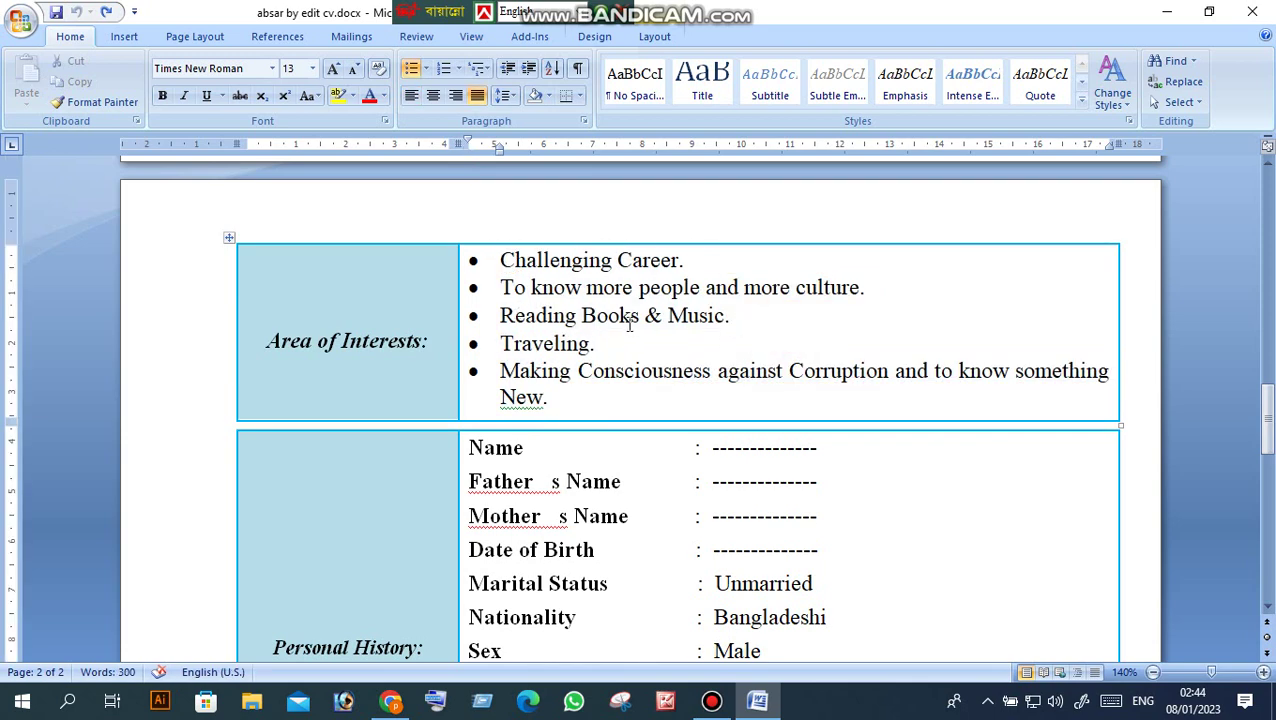
Review the Personal History entries for name, father's name, mother's name, date of birth and marital status one by one.
scroll(569, 300, "down", 5)
scroll(572, 370, "up", 3)
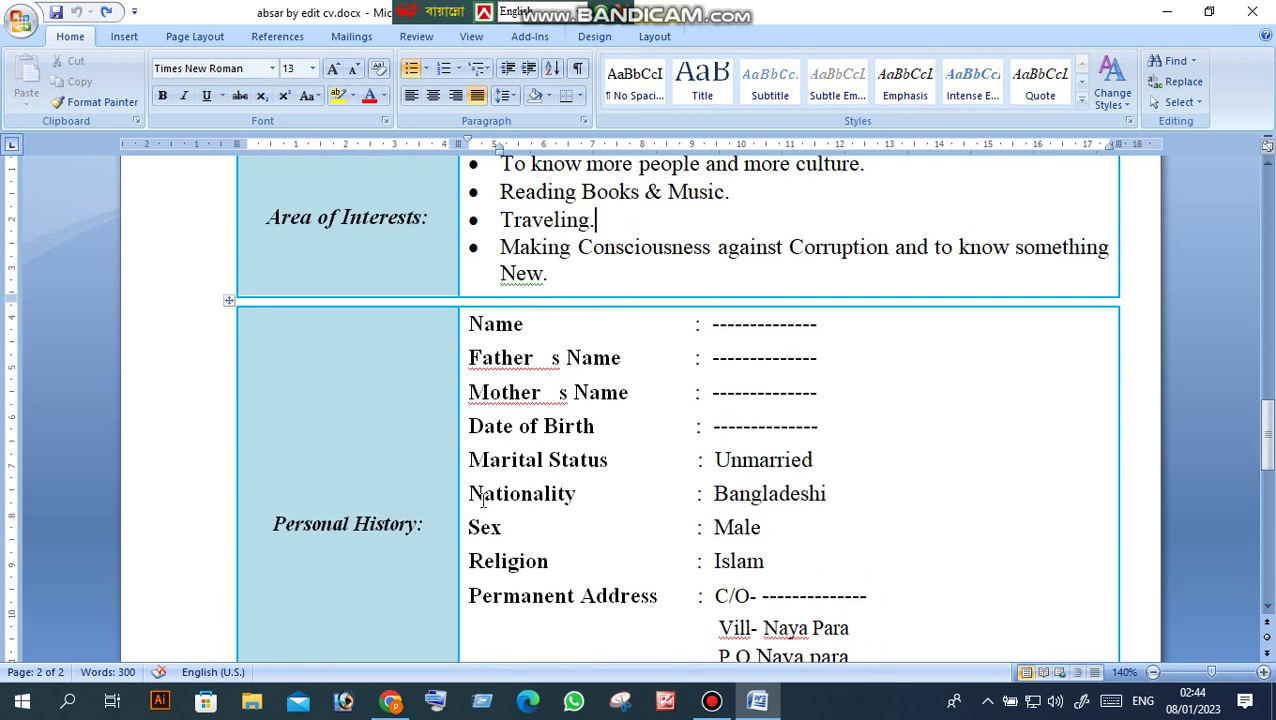
scroll(477, 500, "down", 2)
scroll(632, 470, "up", 3)
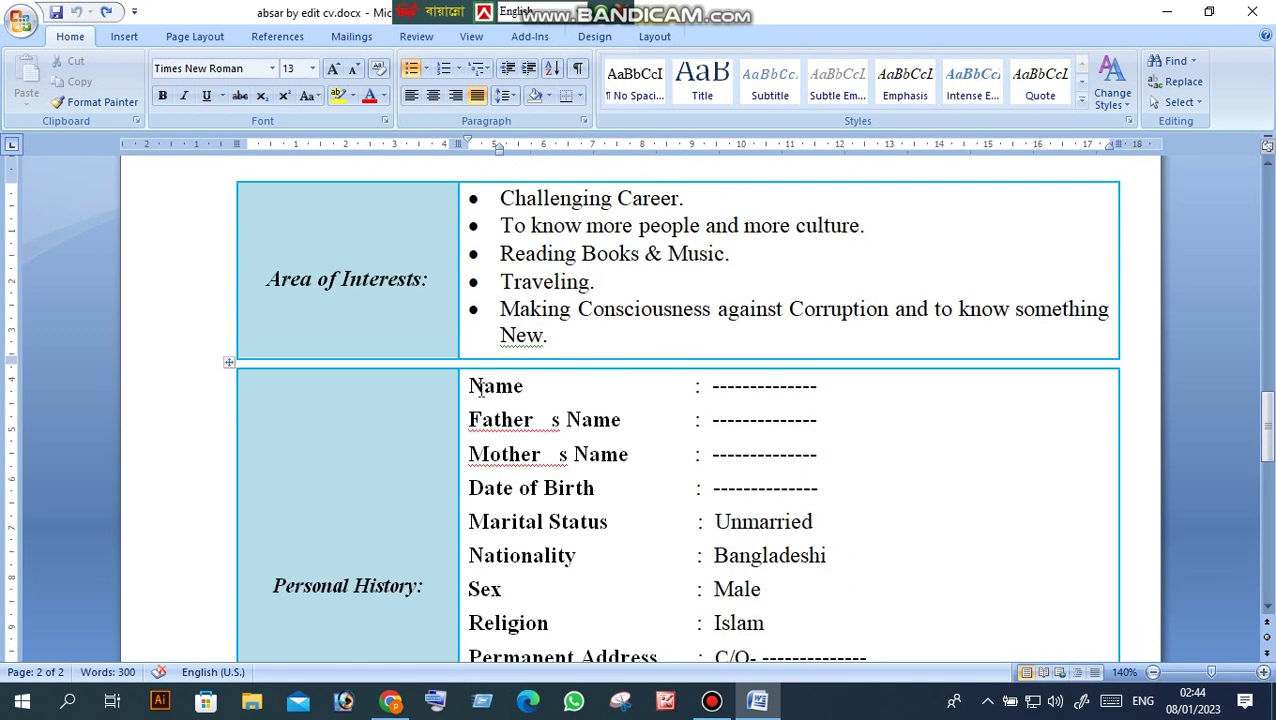
left_click_drag(826, 392, 764, 390)
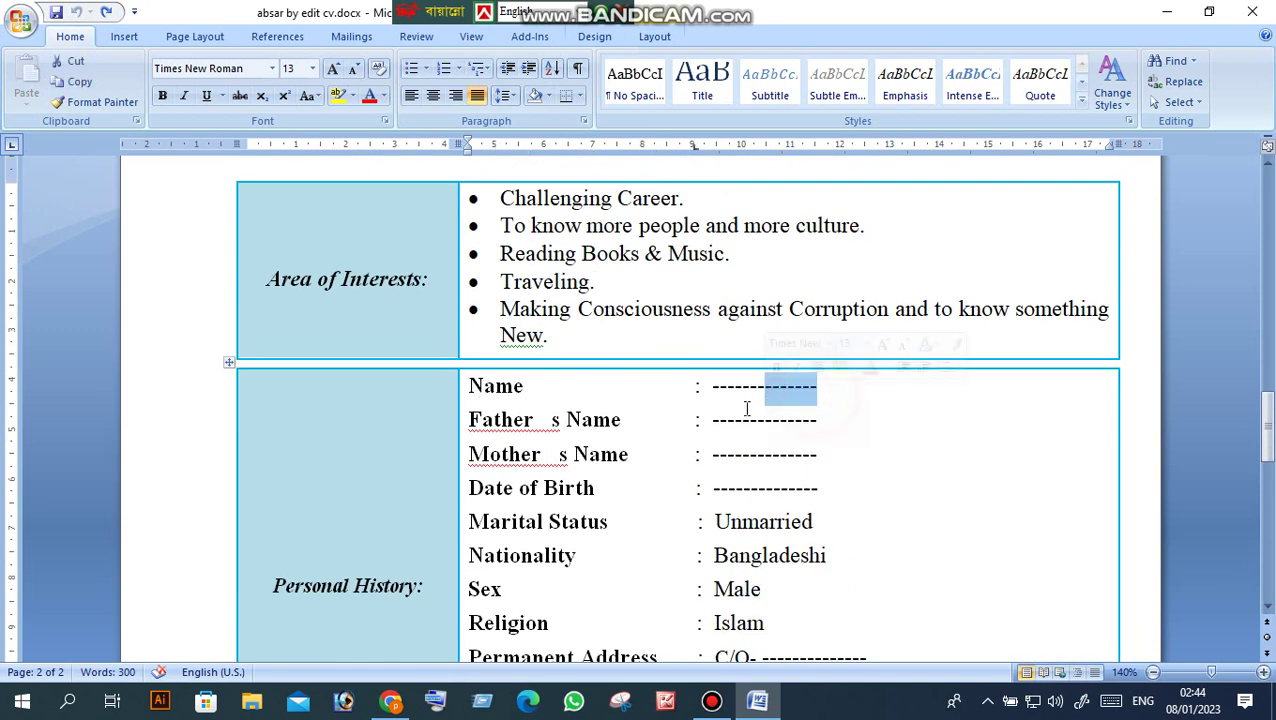
left_click(760, 421)
left_click(743, 455)
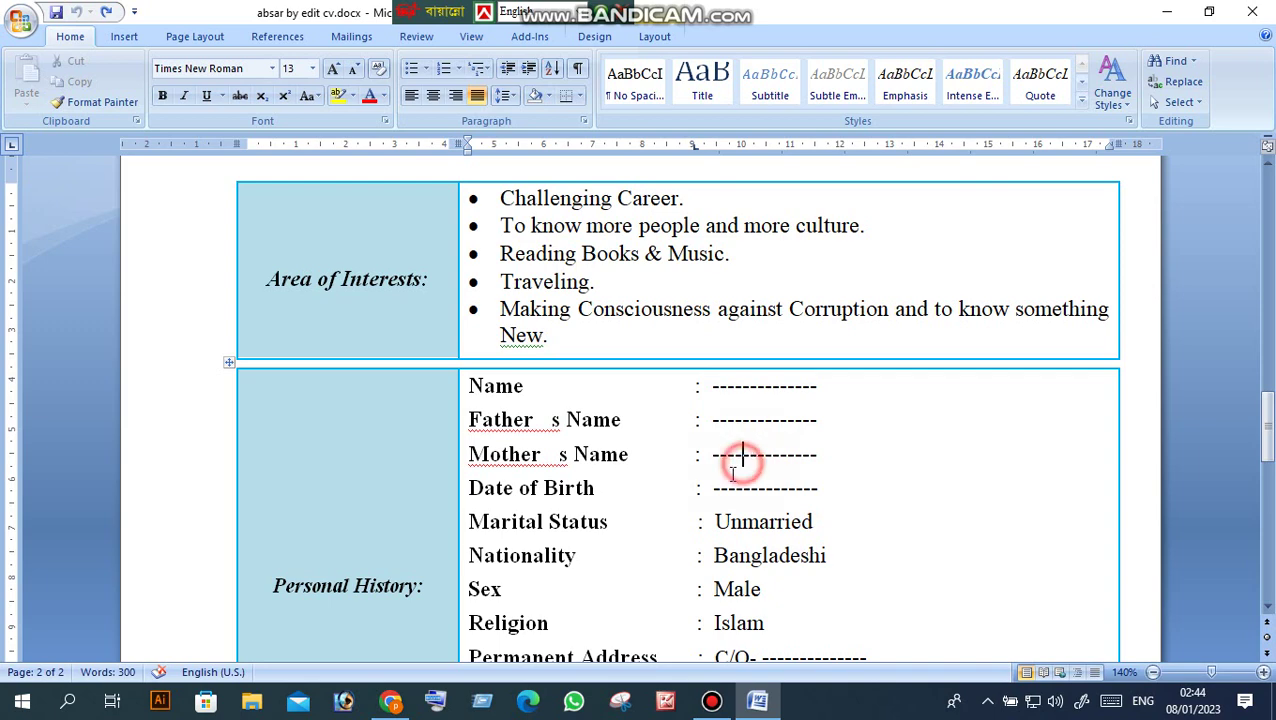
left_click(773, 488)
scroll(655, 530, "down", 1)
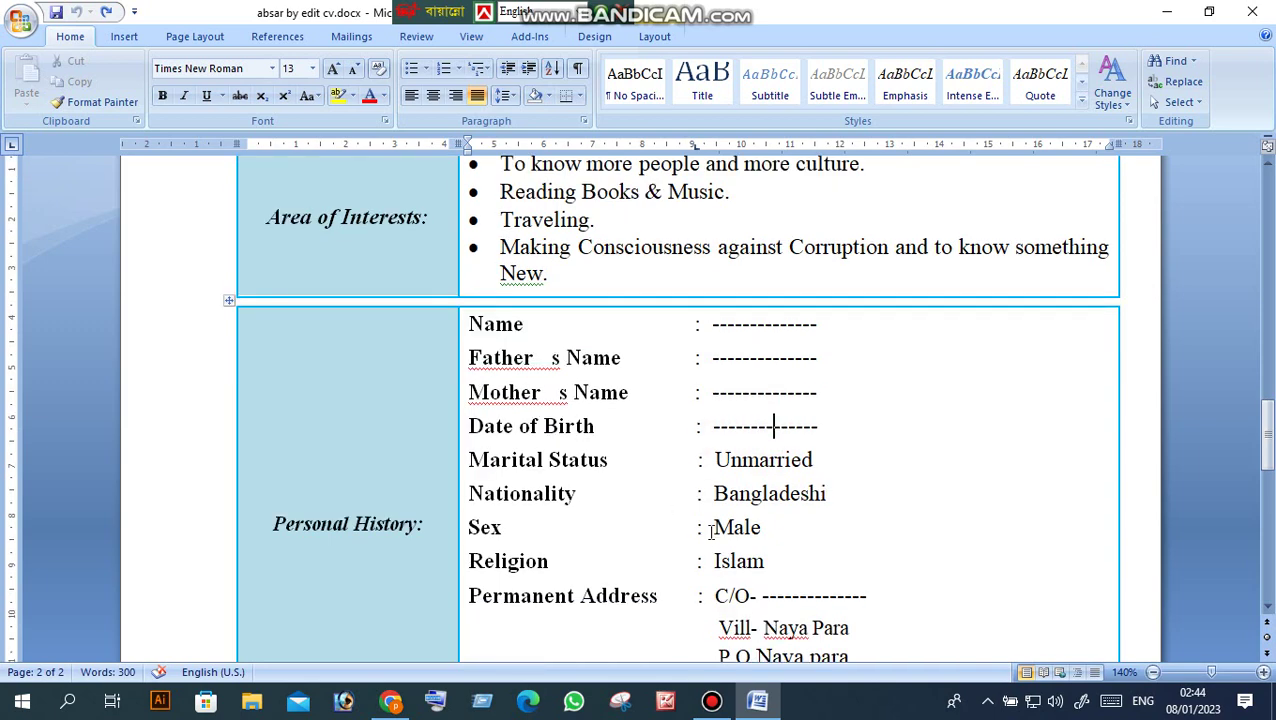
left_click(785, 462)
Recheck the mother's name and date of birth placeholders, and highlight the C/O placeholder of the Permanent Address.
scroll(892, 541, "down", 4)
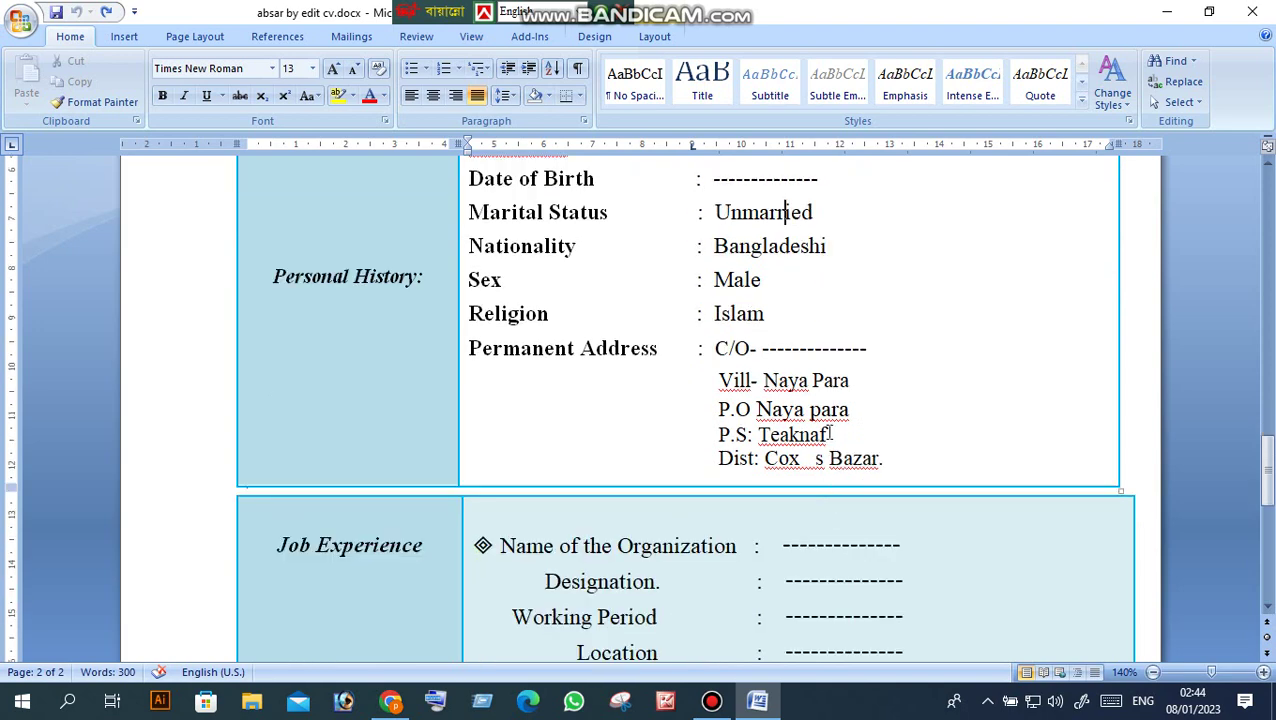
left_click(867, 349)
scroll(850, 355, "up", 3)
left_click_drag(834, 362, 712, 365)
left_click_drag(826, 333, 712, 332)
scroll(901, 421, "down", 3)
left_click(873, 352)
left_click_drag(852, 349, 763, 353)
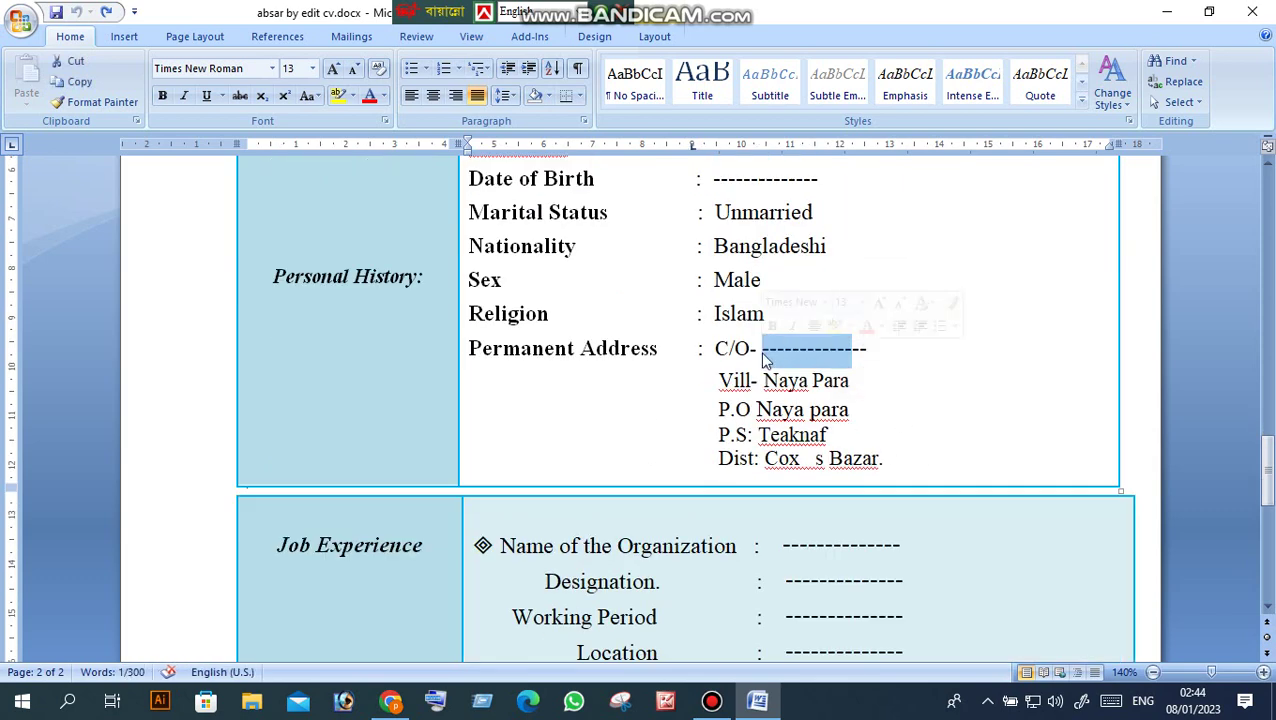
Review the Job Experience placeholders for organization name, designation, working period and location one after another.
scroll(847, 513, "down", 2)
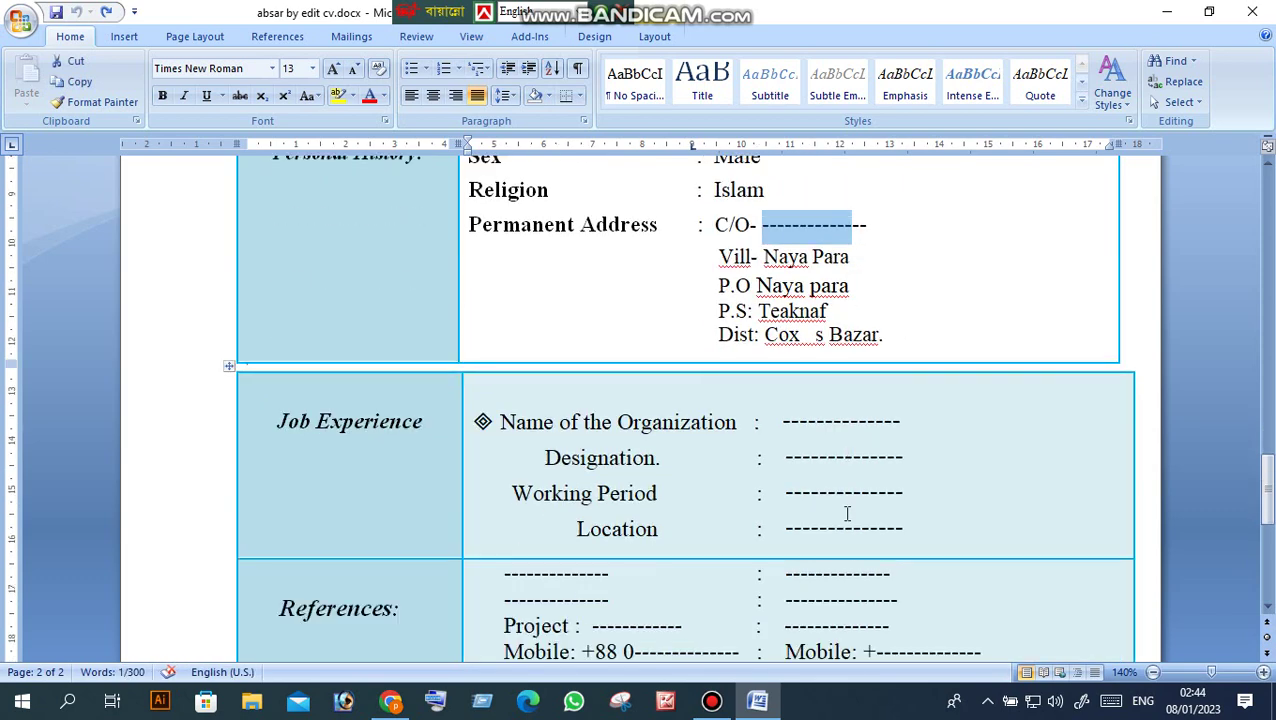
left_click(939, 428)
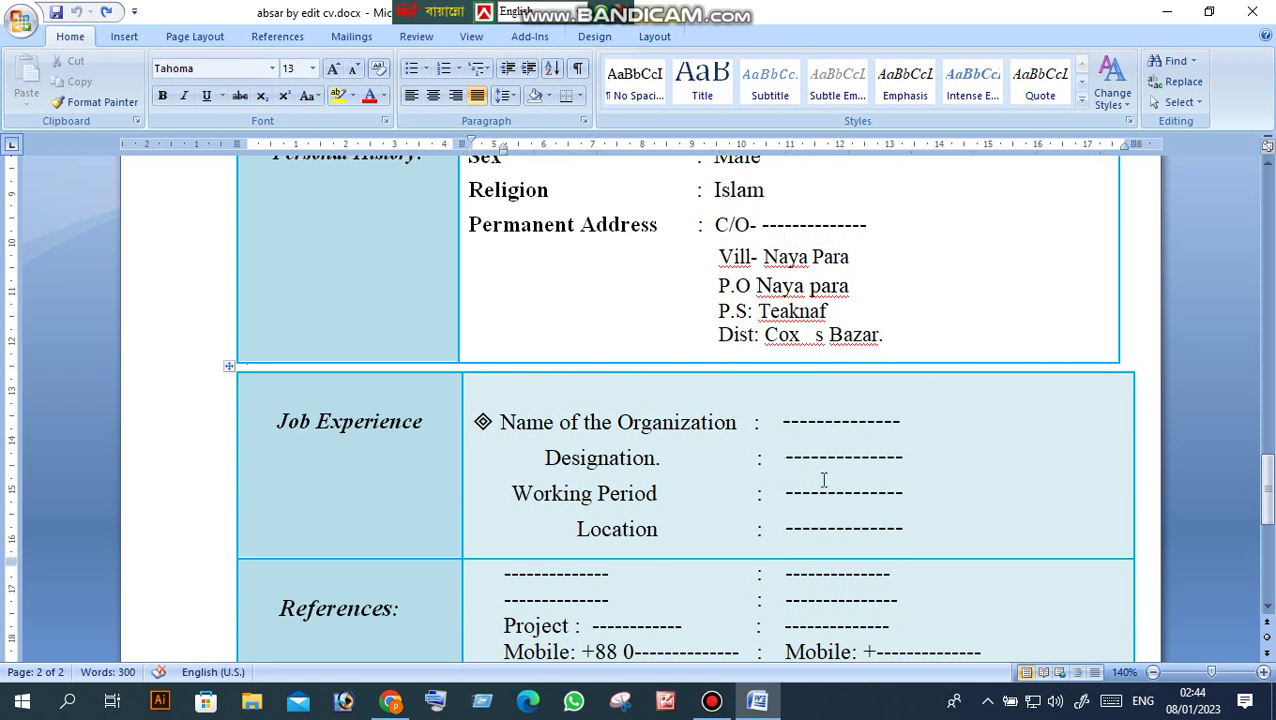
scroll(823, 480, "down", 1)
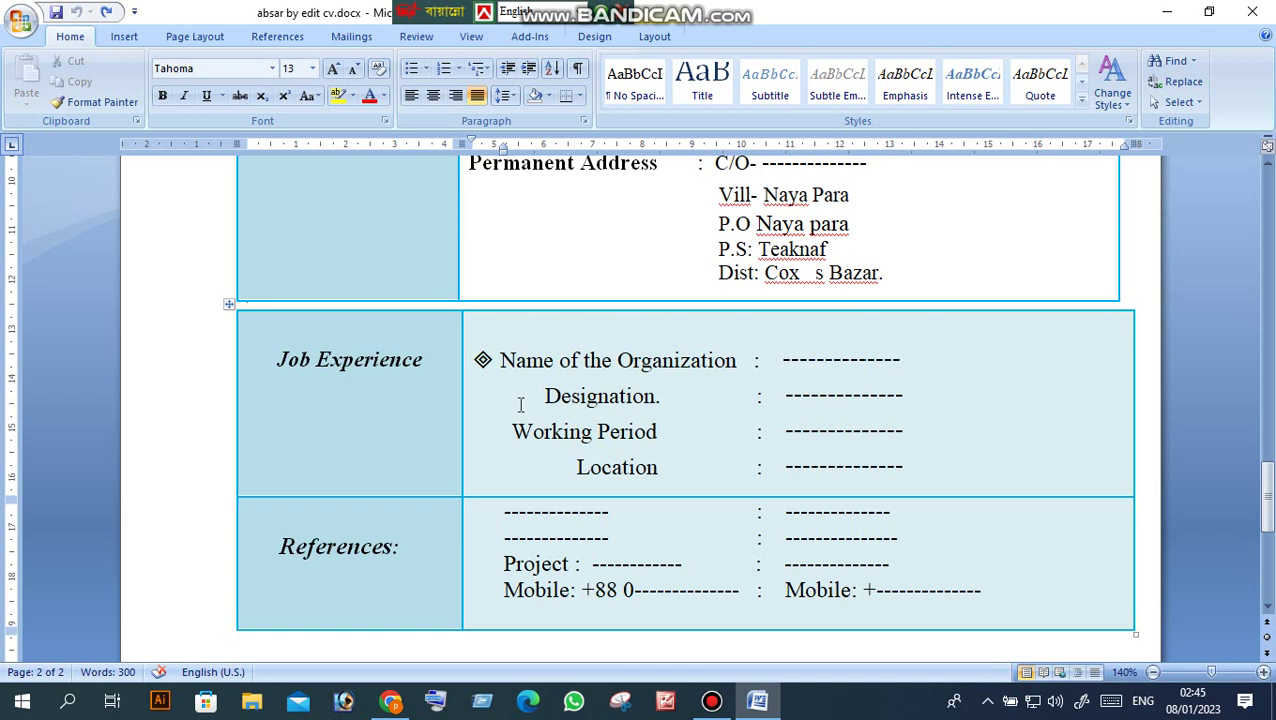
left_click_drag(906, 362, 786, 364)
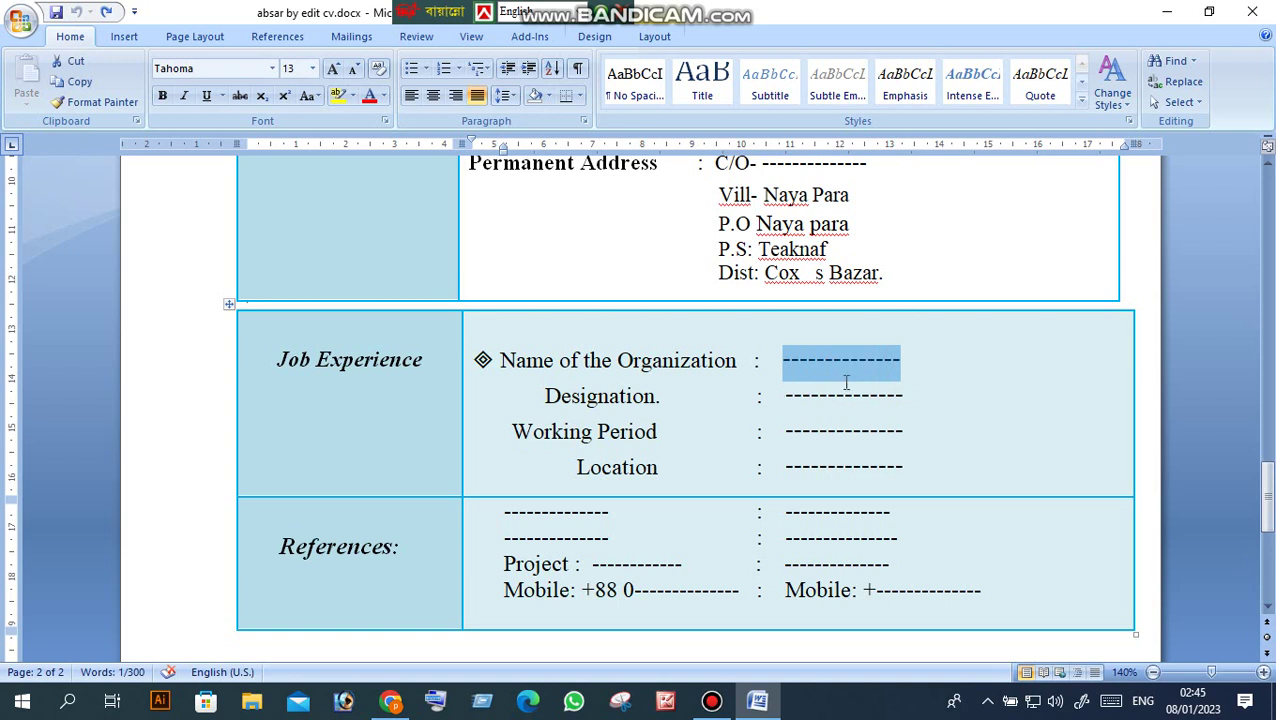
left_click(928, 366)
left_click_drag(906, 396, 785, 398)
left_click_drag(946, 433, 818, 434)
left_click(811, 464)
scroll(852, 480, "down", 2)
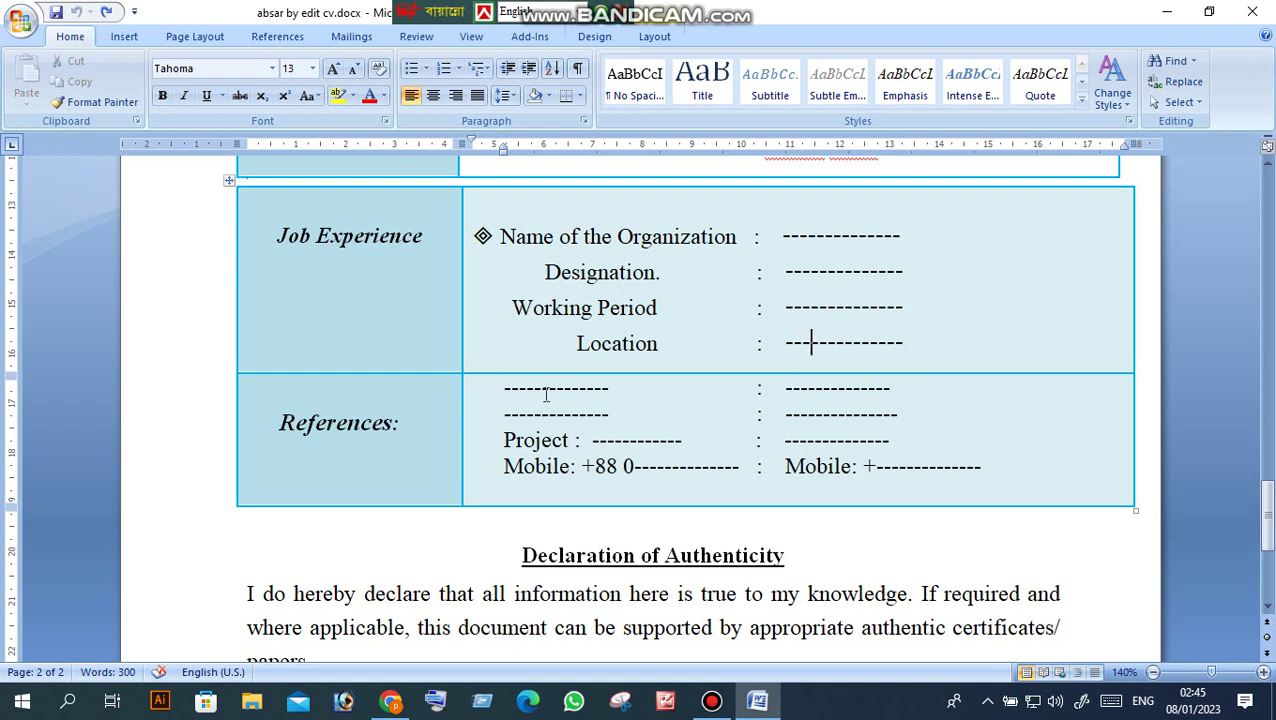
Highlight the first placeholder in References and the full Declaration of Authenticity paragraph to review them, and clear the selection.
left_click_drag(498, 389, 606, 388)
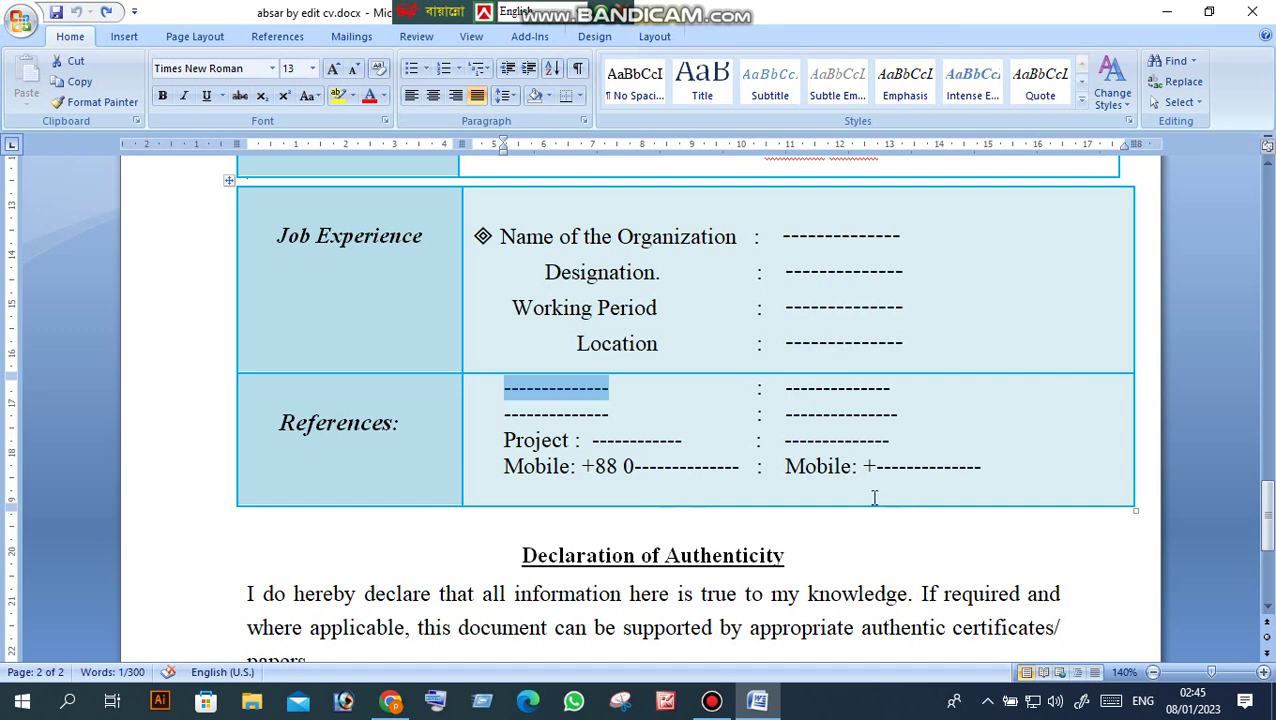
scroll(598, 466, "down", 3)
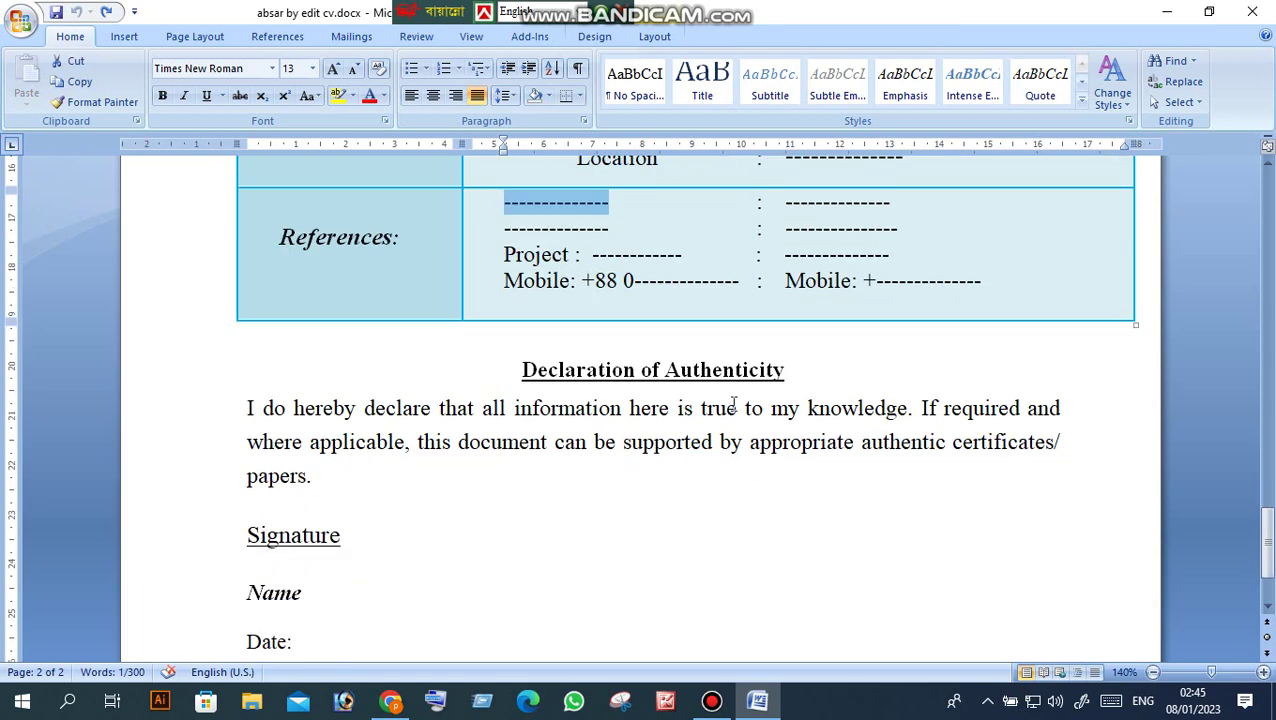
left_click_drag(245, 404, 1132, 461)
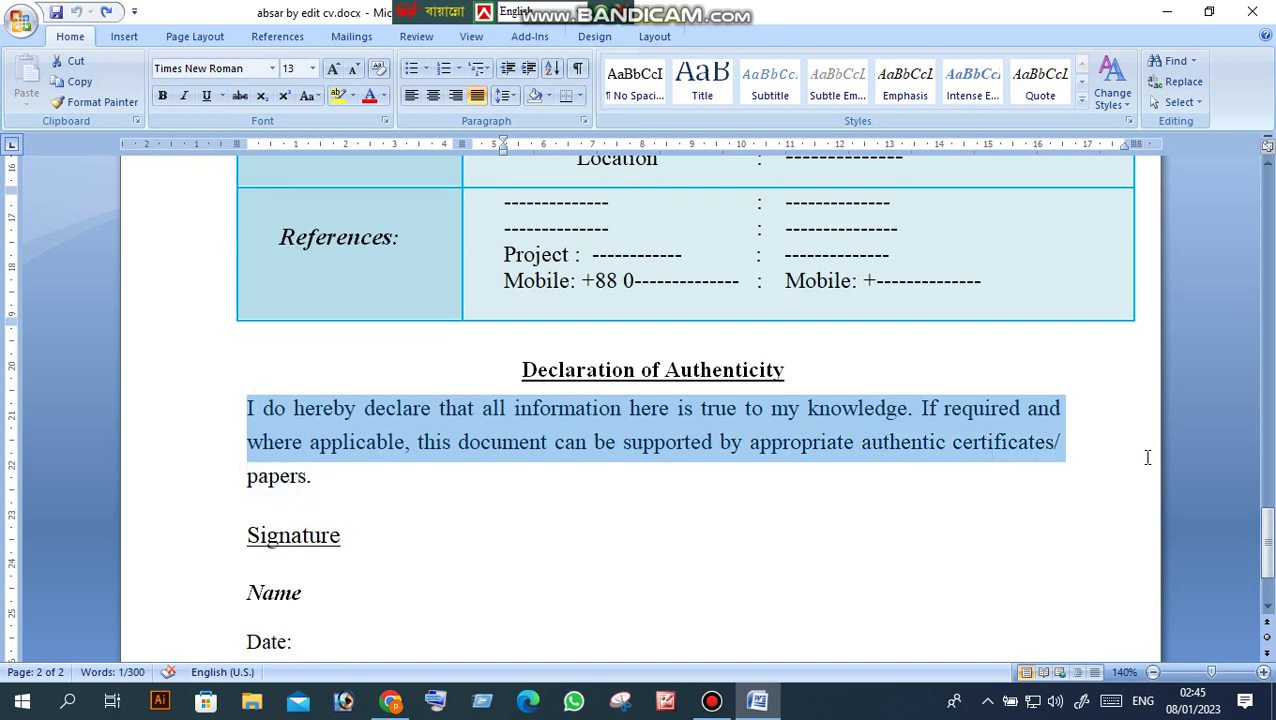
left_click(846, 497)
double_click(199, 413)
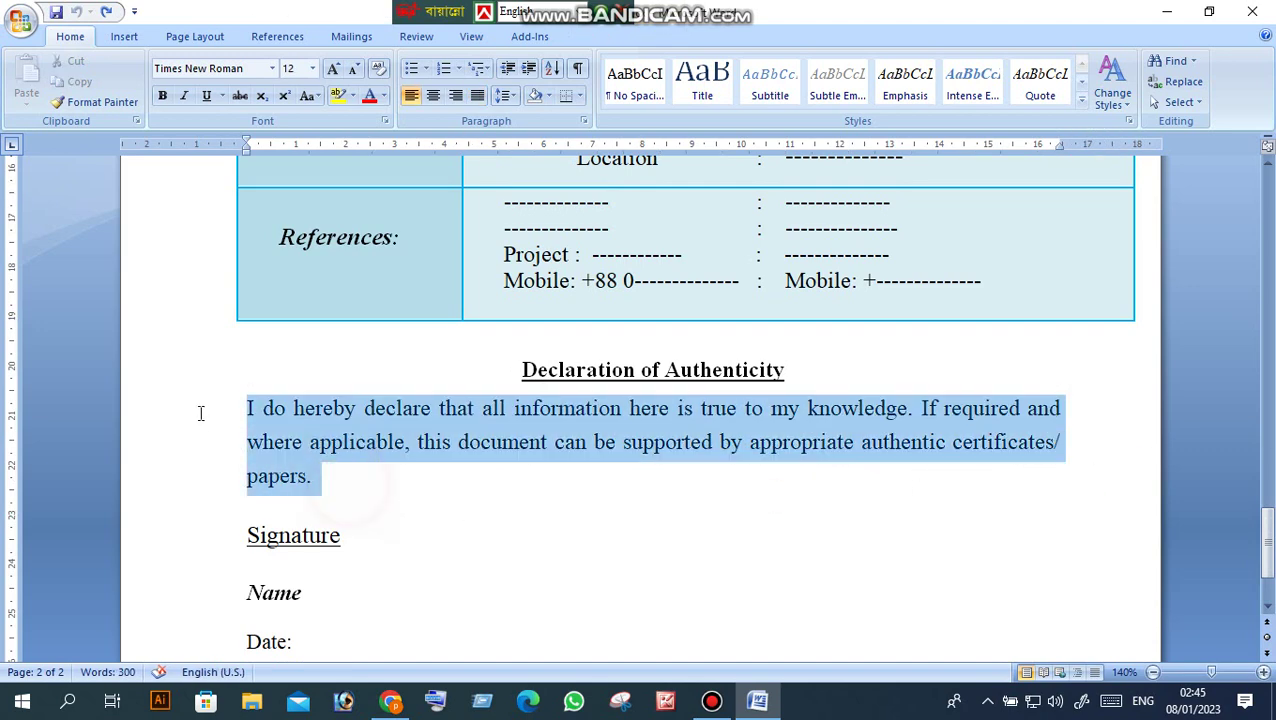
left_click(421, 521)
Highlight the Name line below Signature to review it, and clear the selection.
scroll(287, 461, "down", 2)
left_click_drag(302, 450, 236, 456)
left_click(534, 424)
Return to the first page and highlight the Cell No placeholder of the Mailing Address, and clear the selection.
scroll(534, 424, "up", 15)
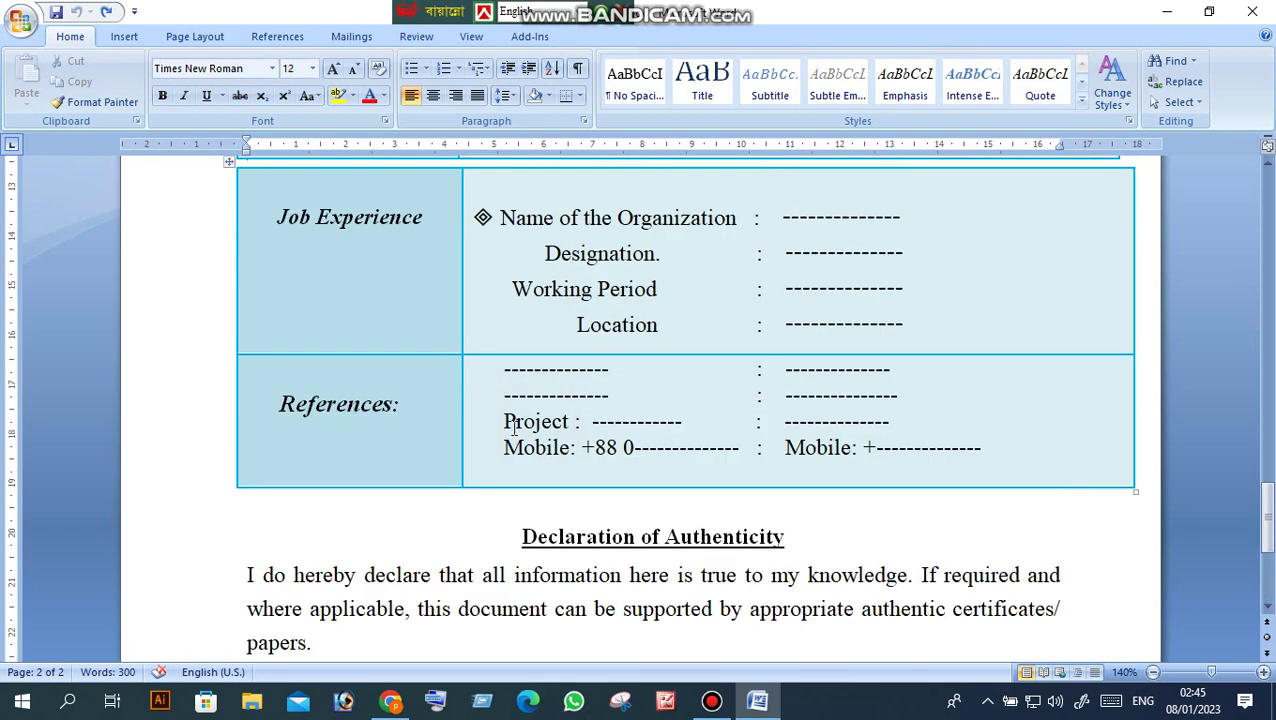
scroll(475, 440, "up", 6)
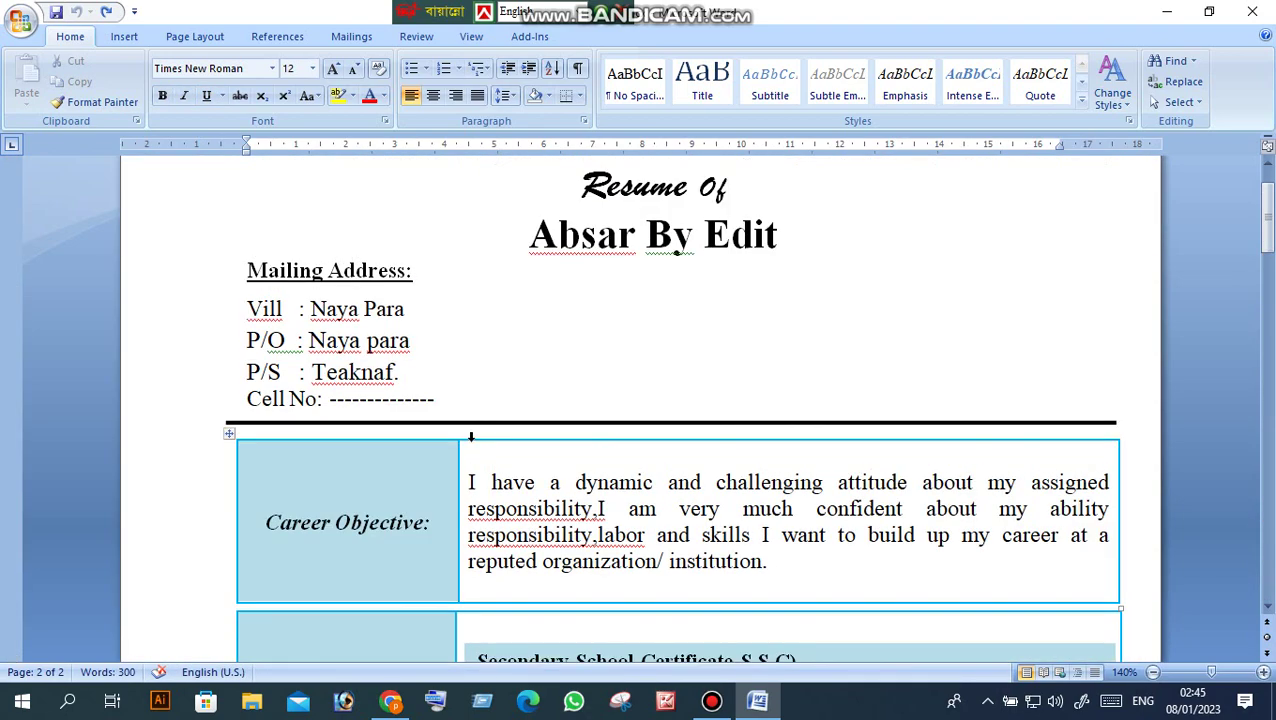
left_click_drag(441, 480, 322, 480)
left_click_drag(446, 486, 335, 482)
left_click(704, 430)
Minimize the CV document and switch to the Bandicam recorder window.
scroll(712, 432, "down", 5)
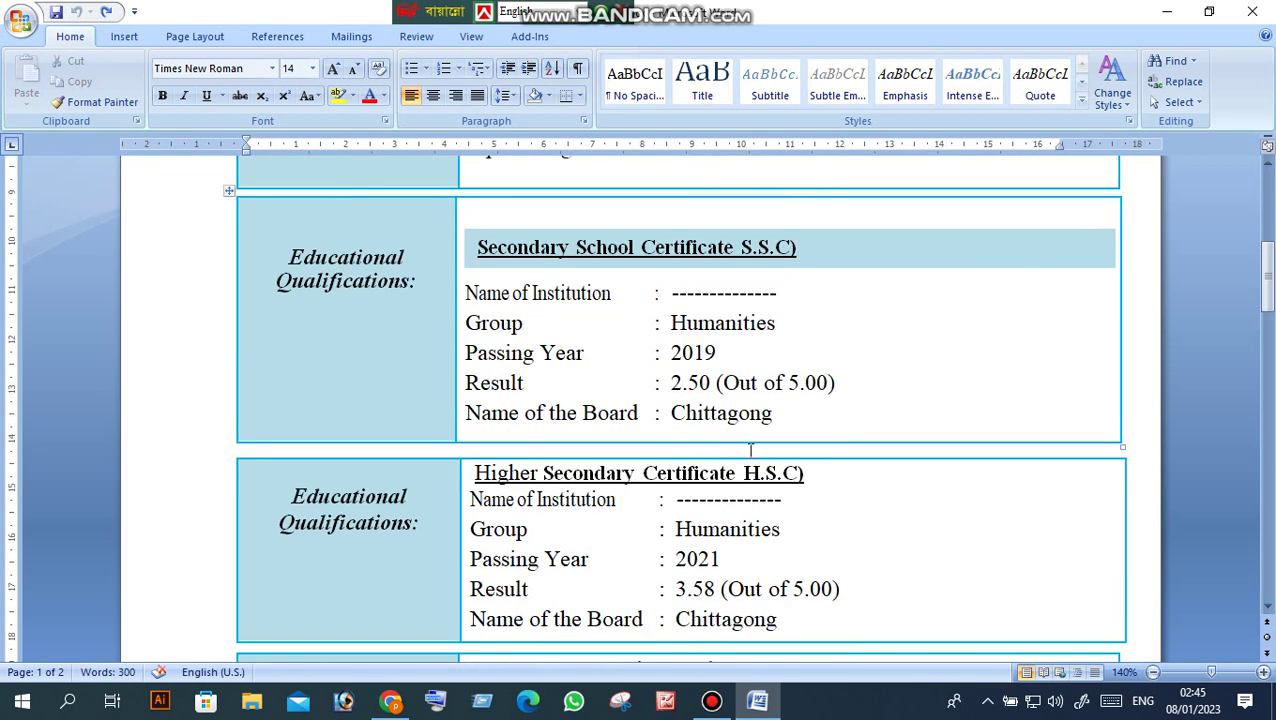
left_click(1166, 11)
left_click(711, 700)
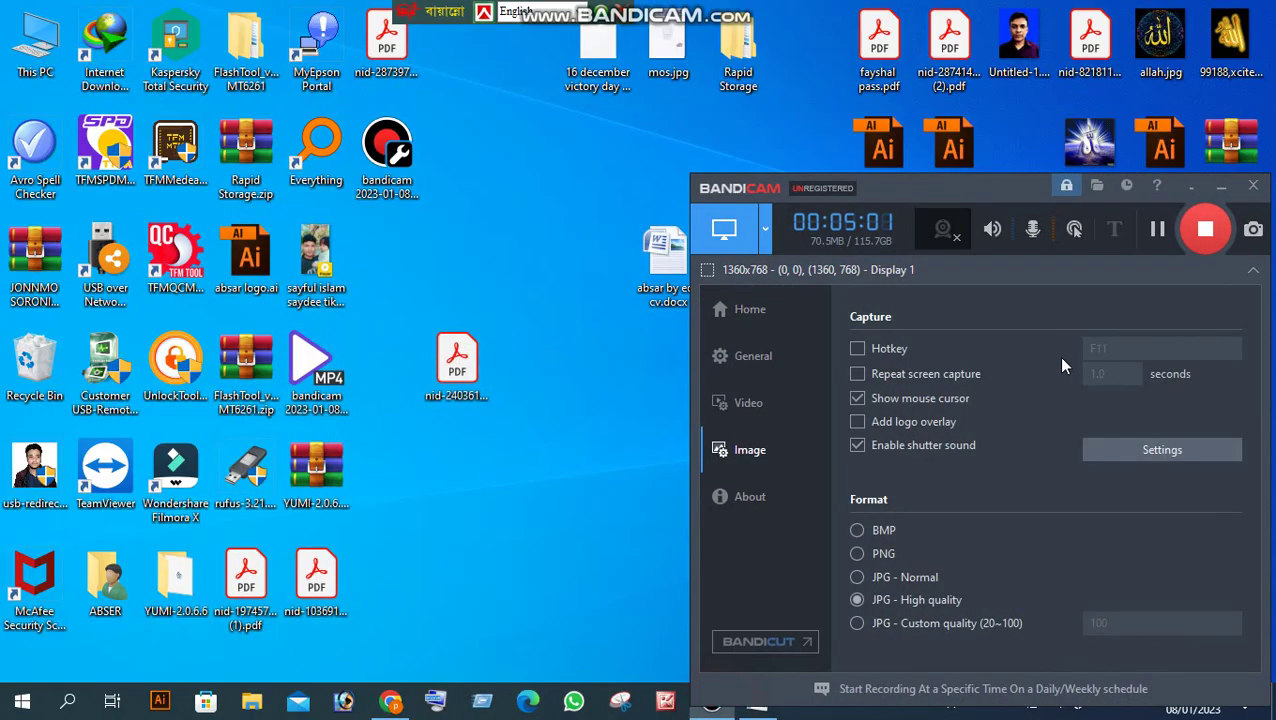